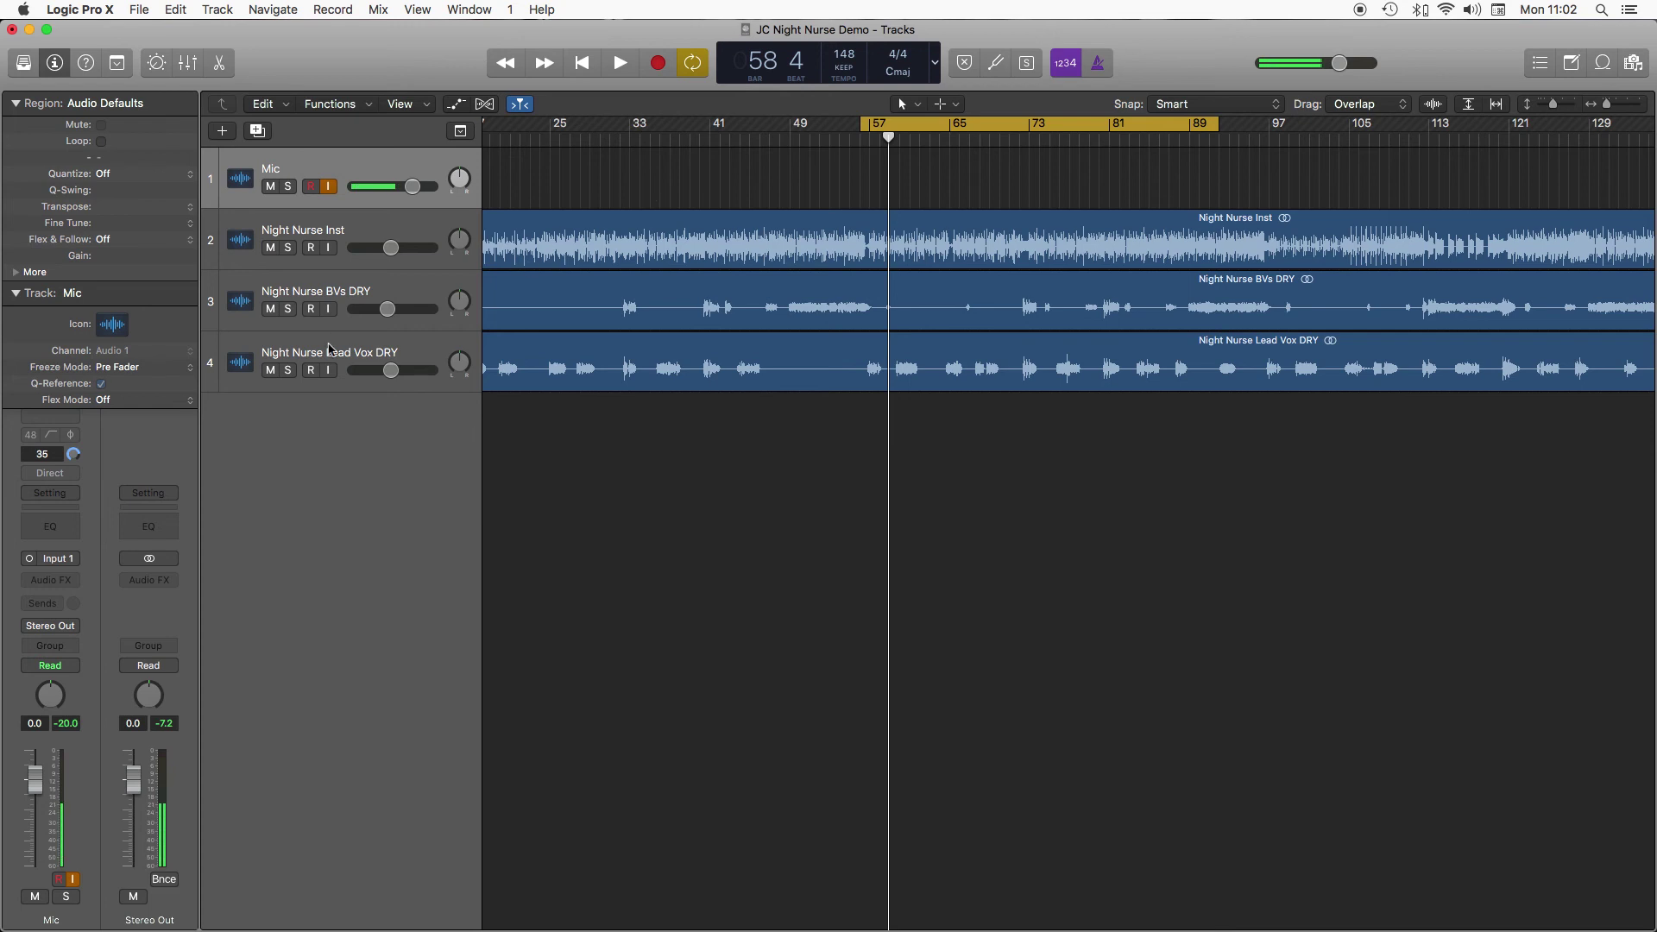
Select the Night Nurse Lead Vox DRY track and play the song, stopping at bar 66
left_click(336, 348)
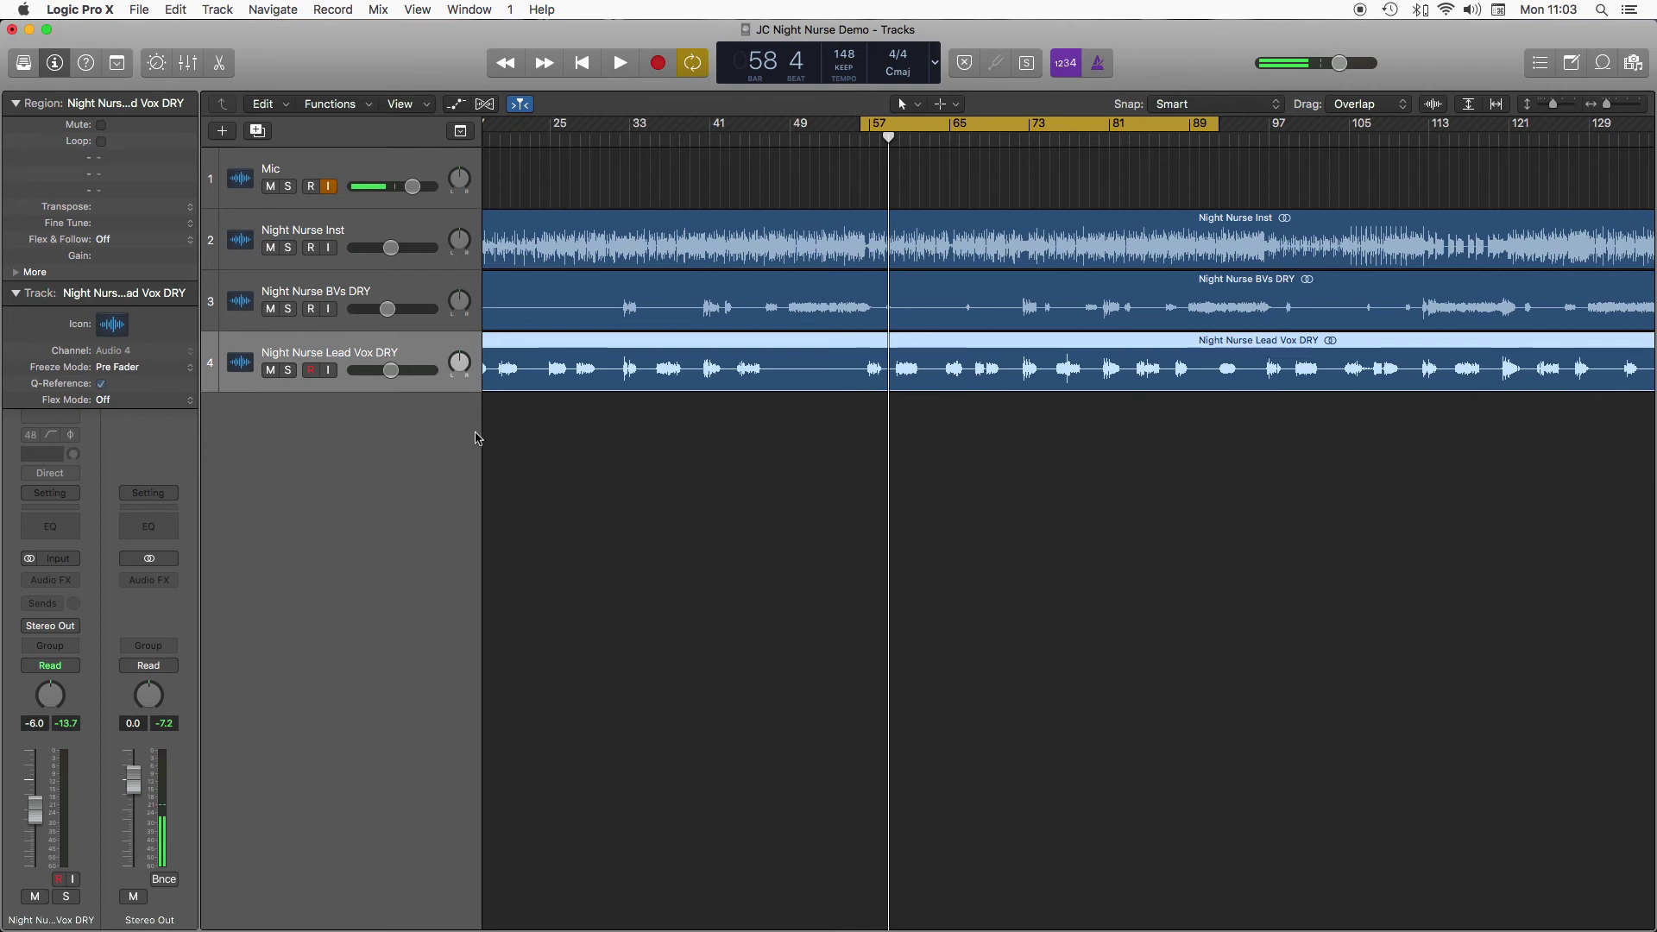
key("space")
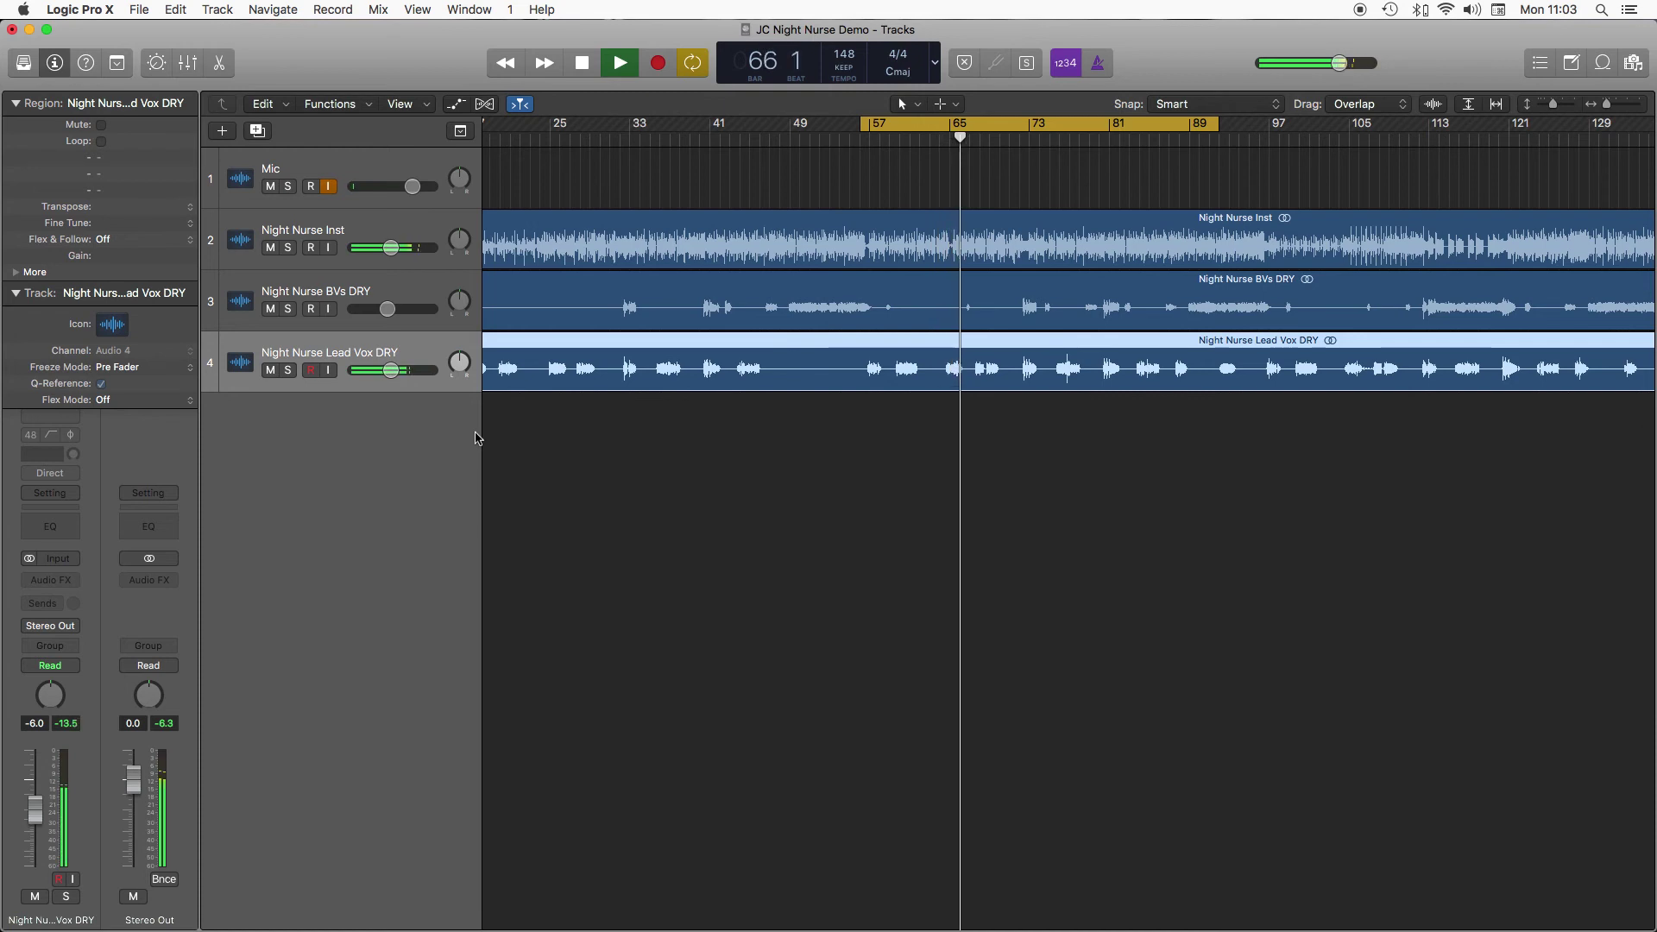
key("space")
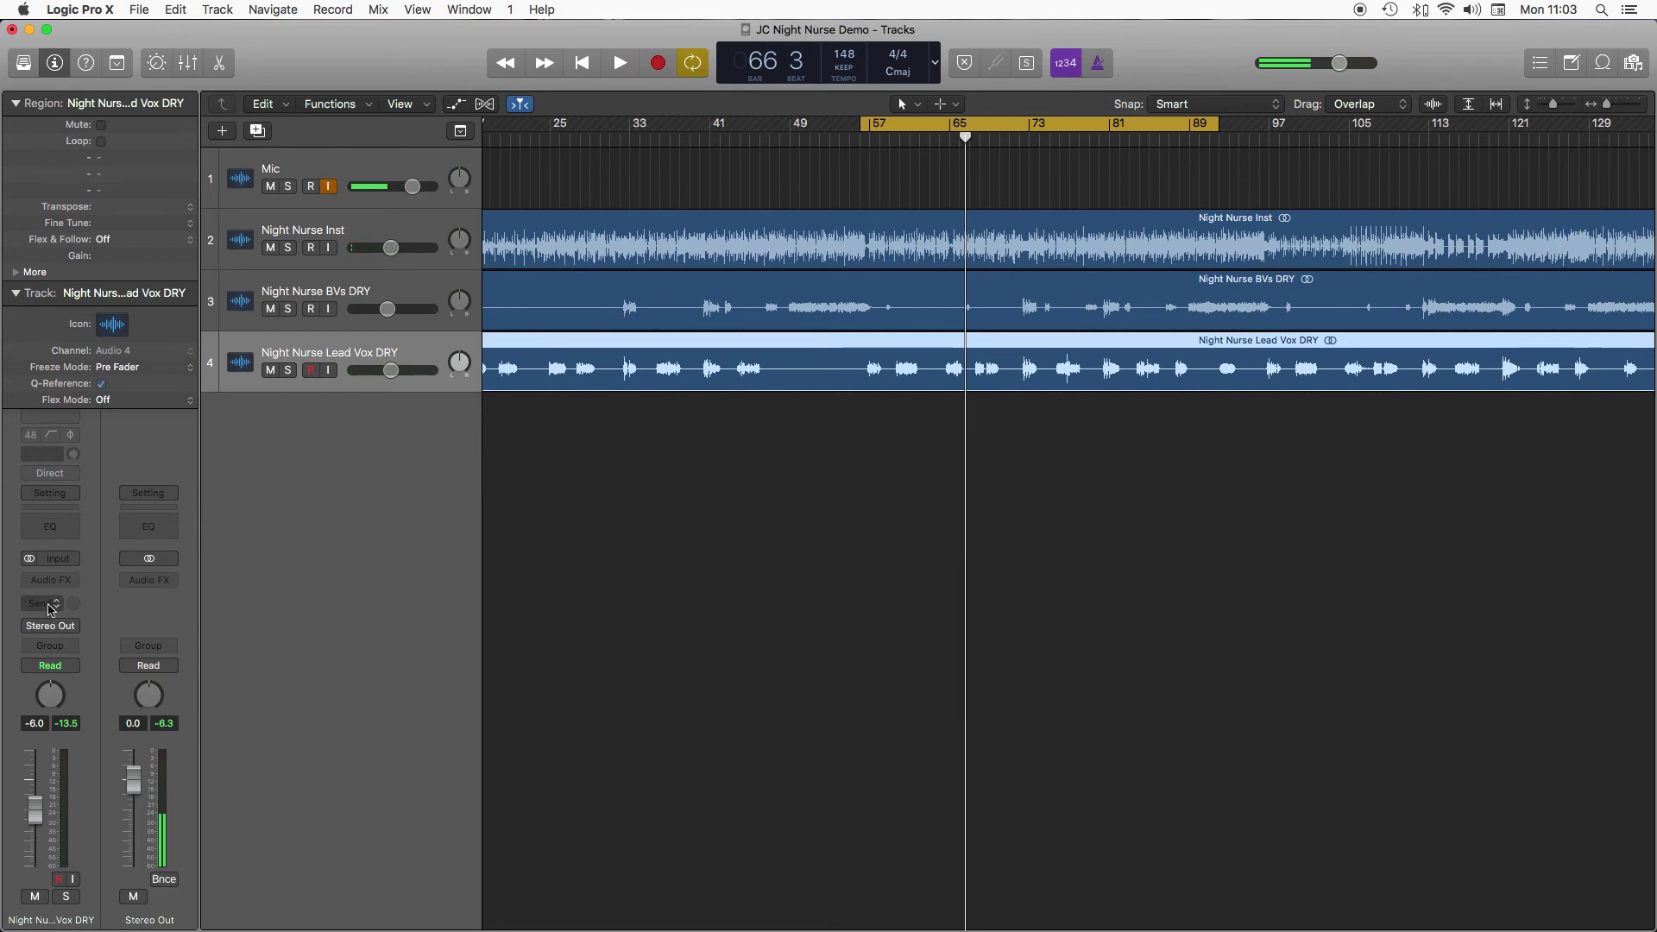
Add a Bus 1 send on the lead vocal at 0 dB
left_click(50, 605)
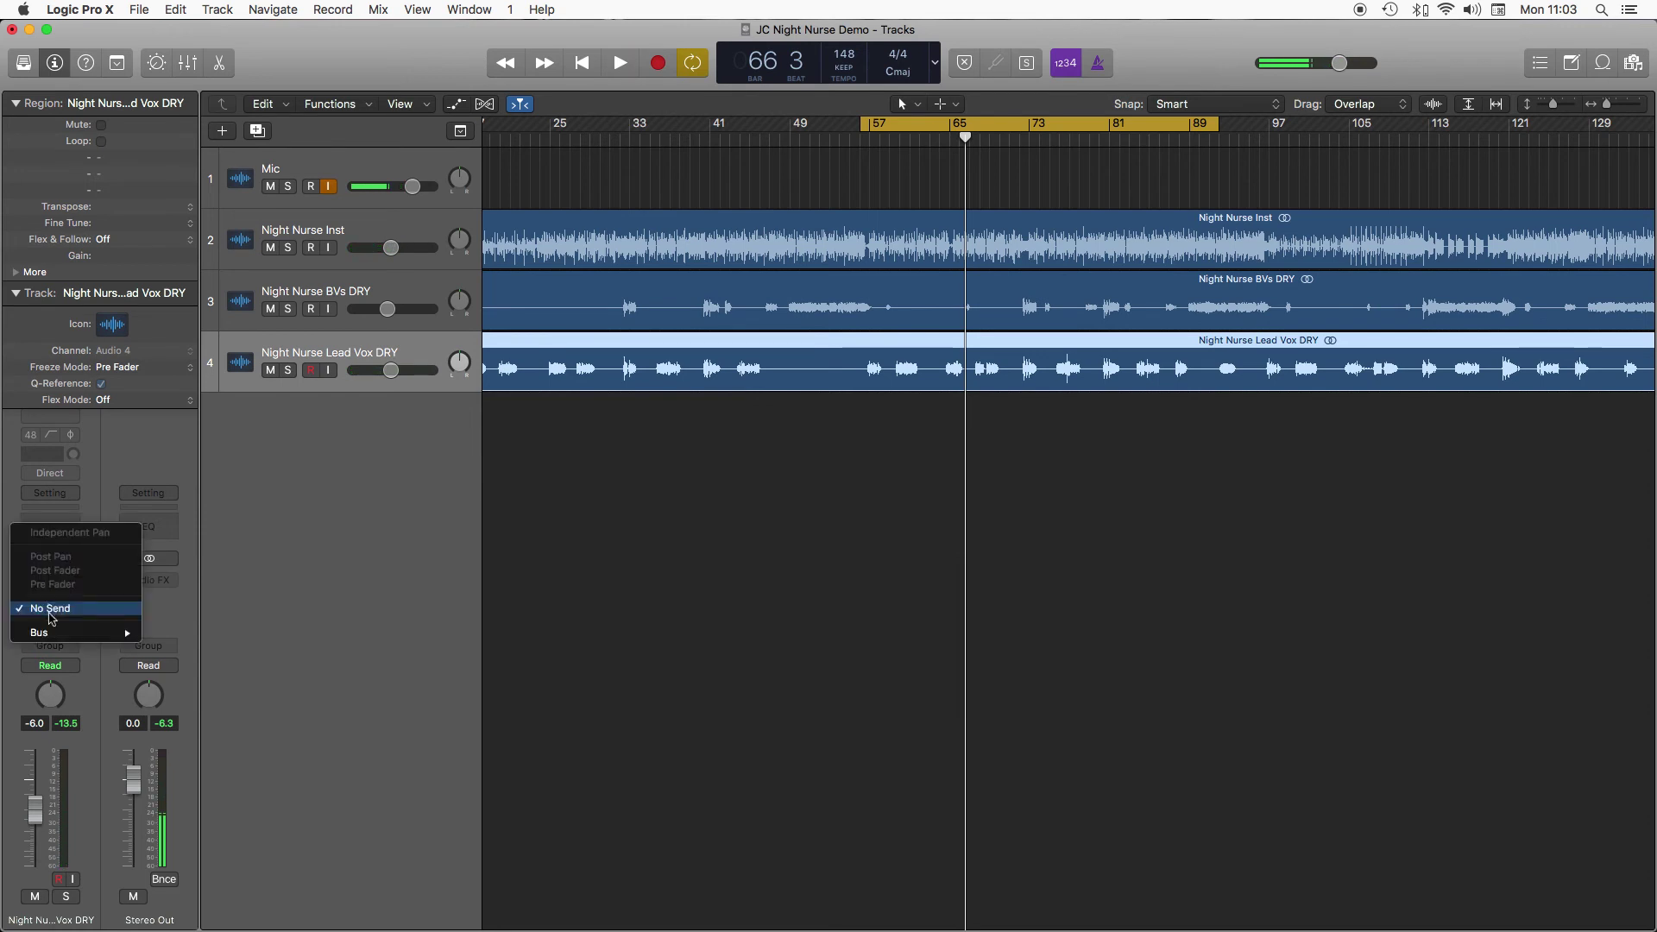
mouse_move(52, 633)
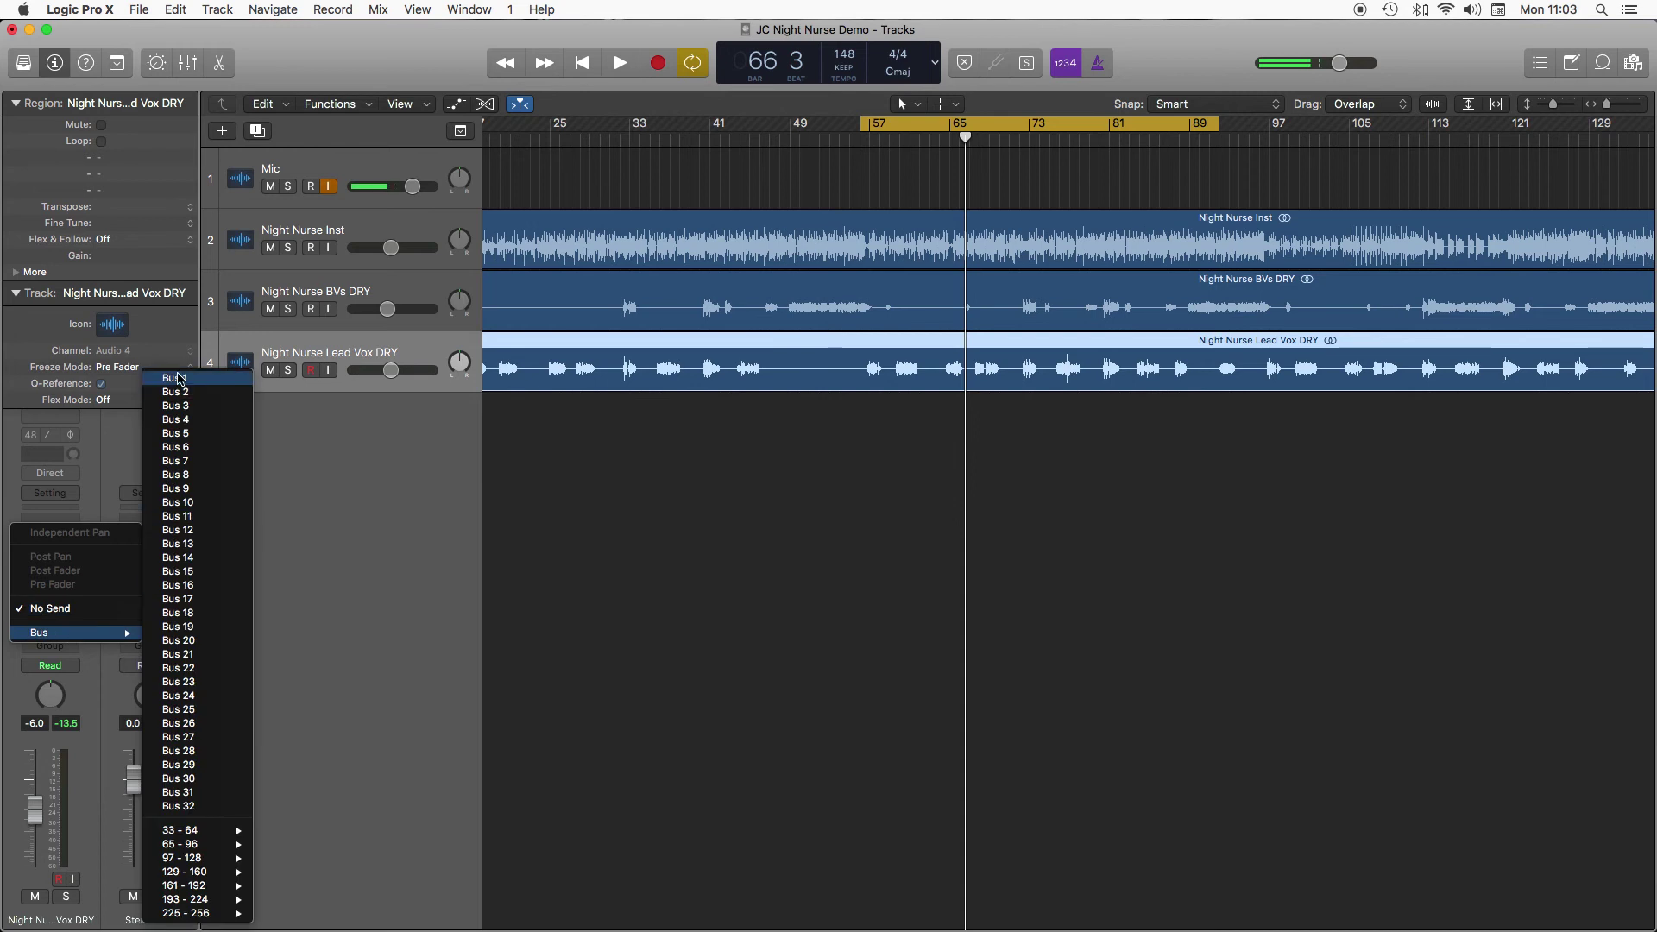
left_click(177, 377)
left_click(76, 595, "alt")
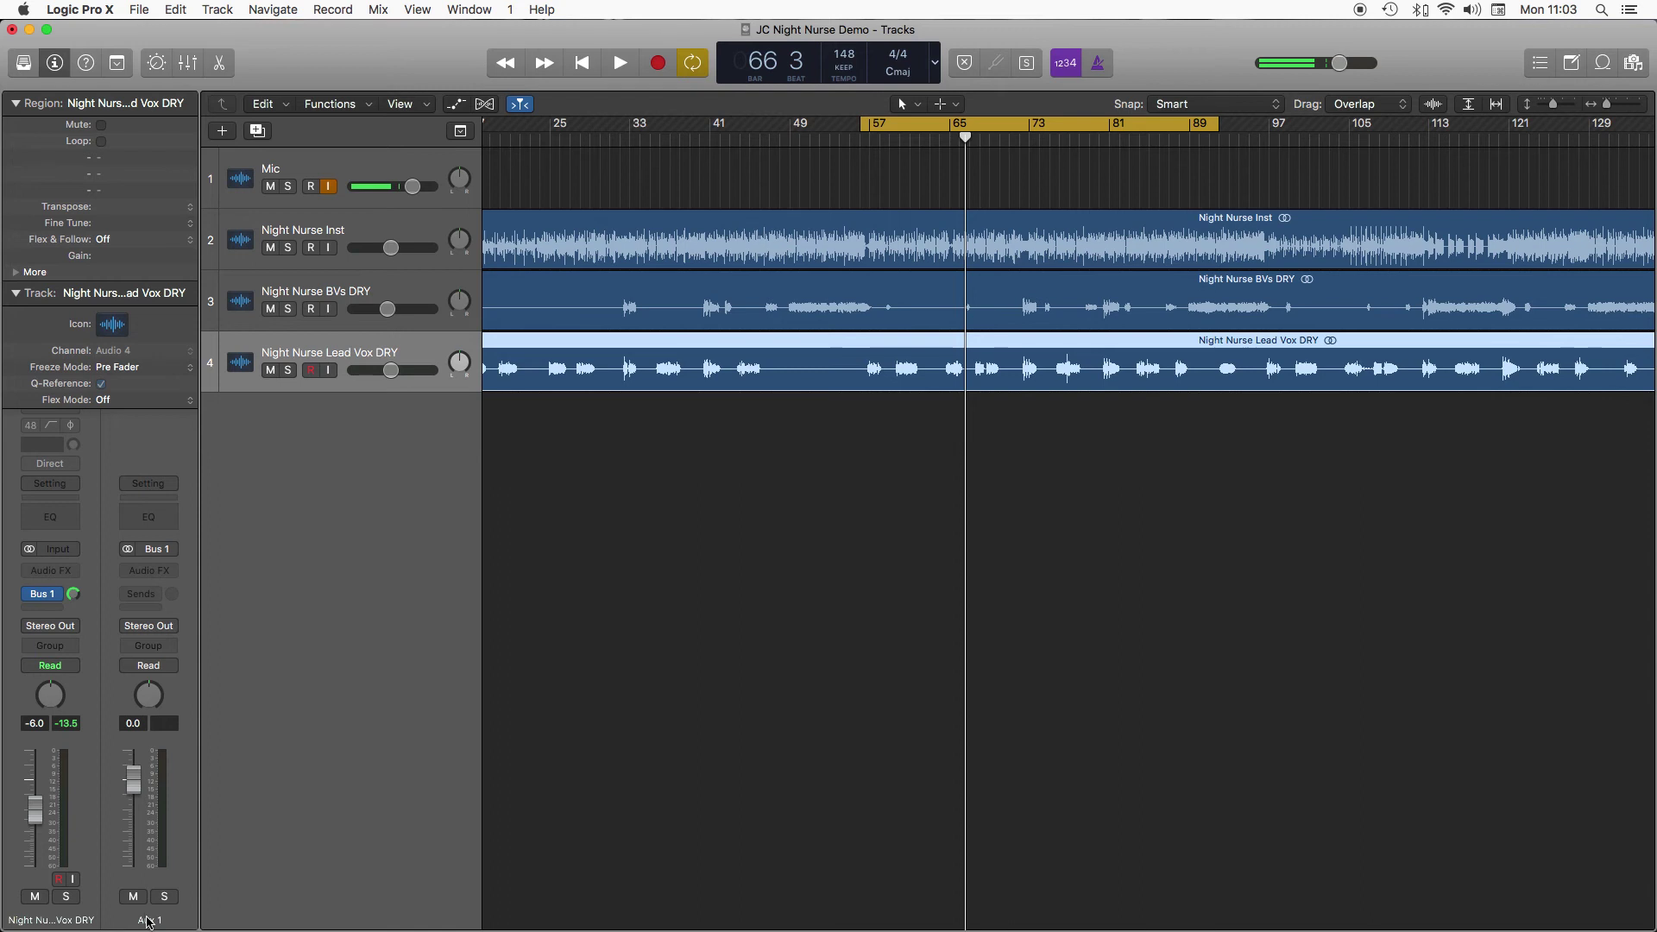
Rename the new Aux 1 channel to 'Delay'
double_click(148, 918)
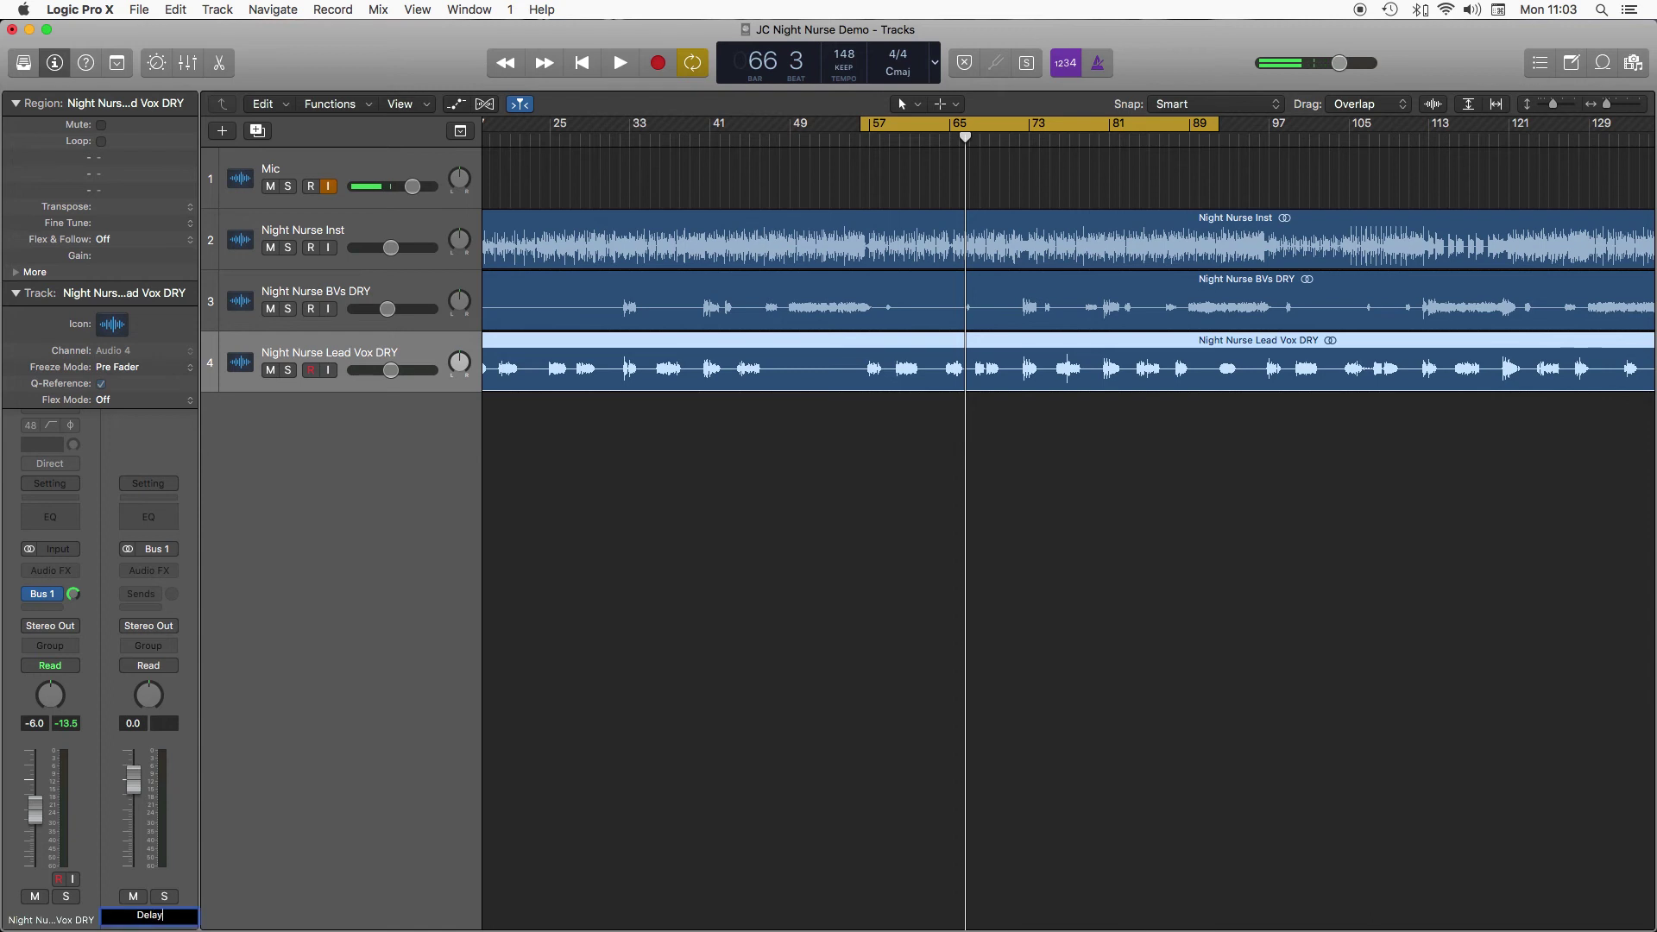
key("Return")
left_click(147, 572)
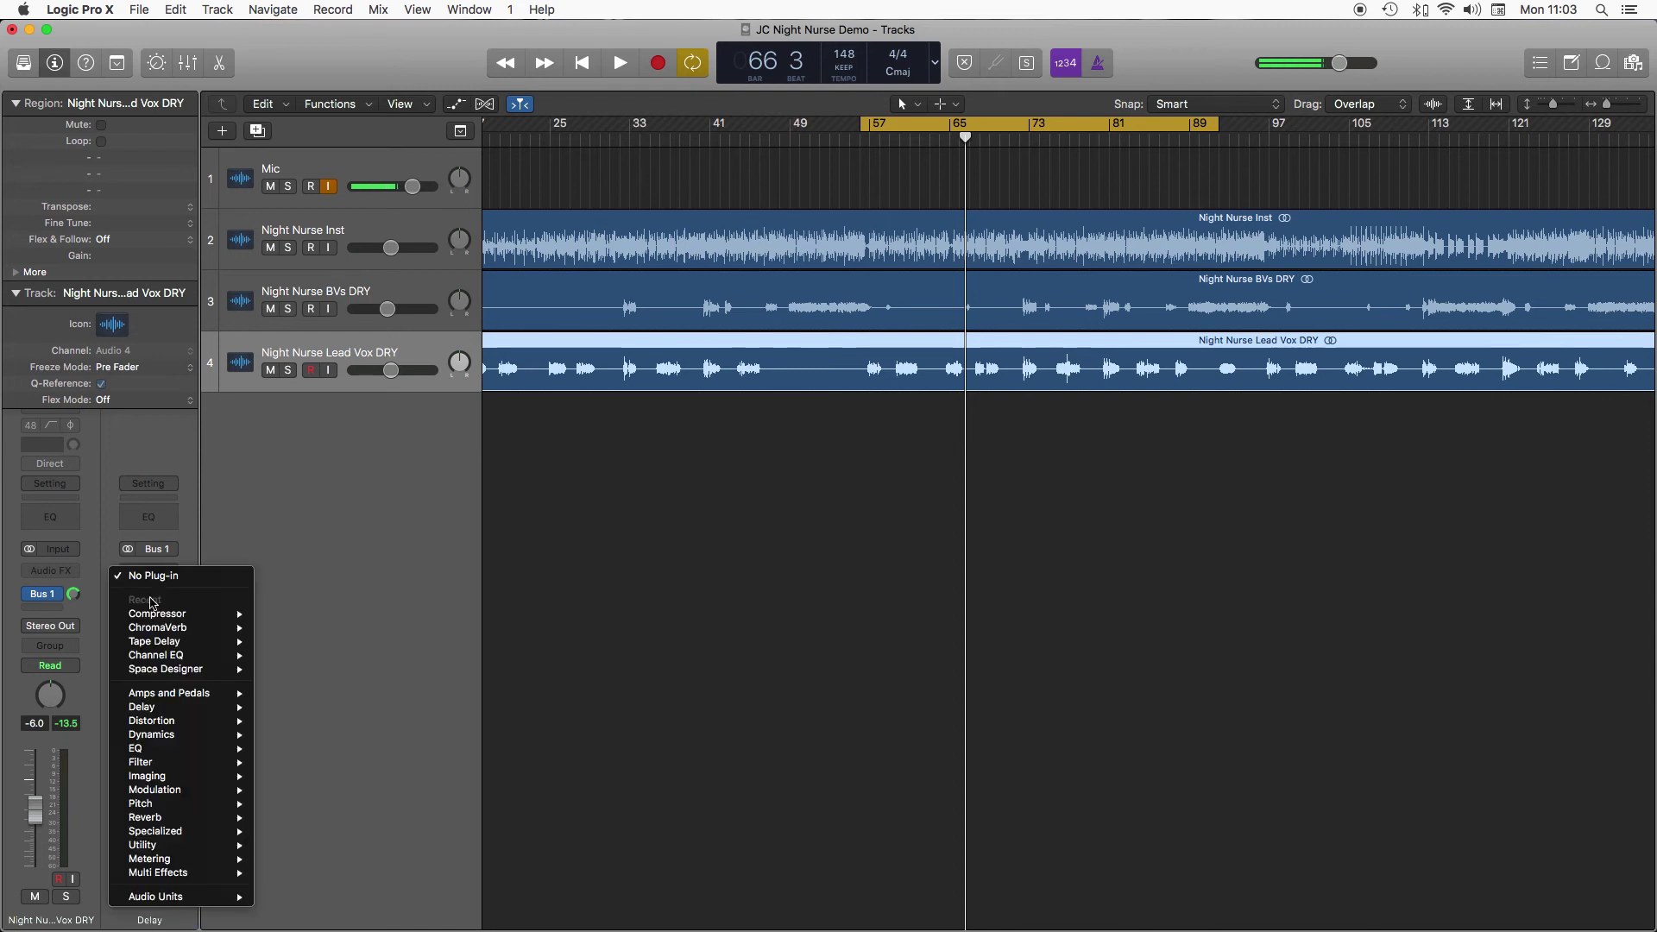
Insert Tape Delay on the Delay aux with 50% wet, 60% feedback and 7000 Hz high cut
left_click(162, 643)
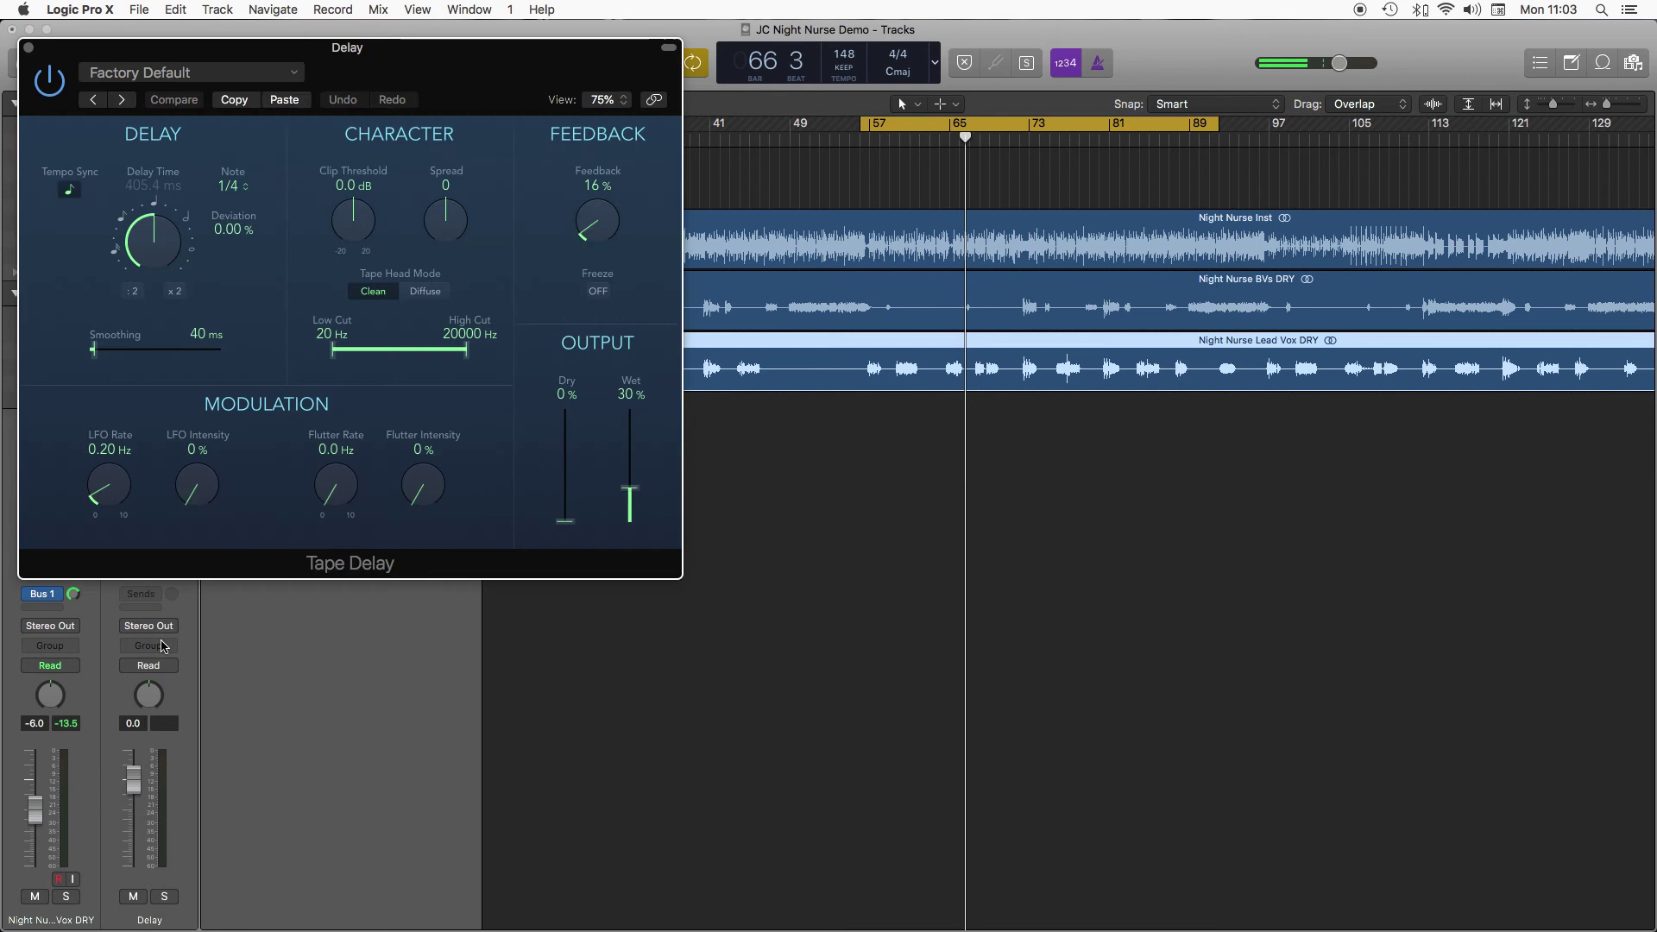
left_click_drag(628, 492, 626, 495)
left_click_drag(604, 227, 602, 195)
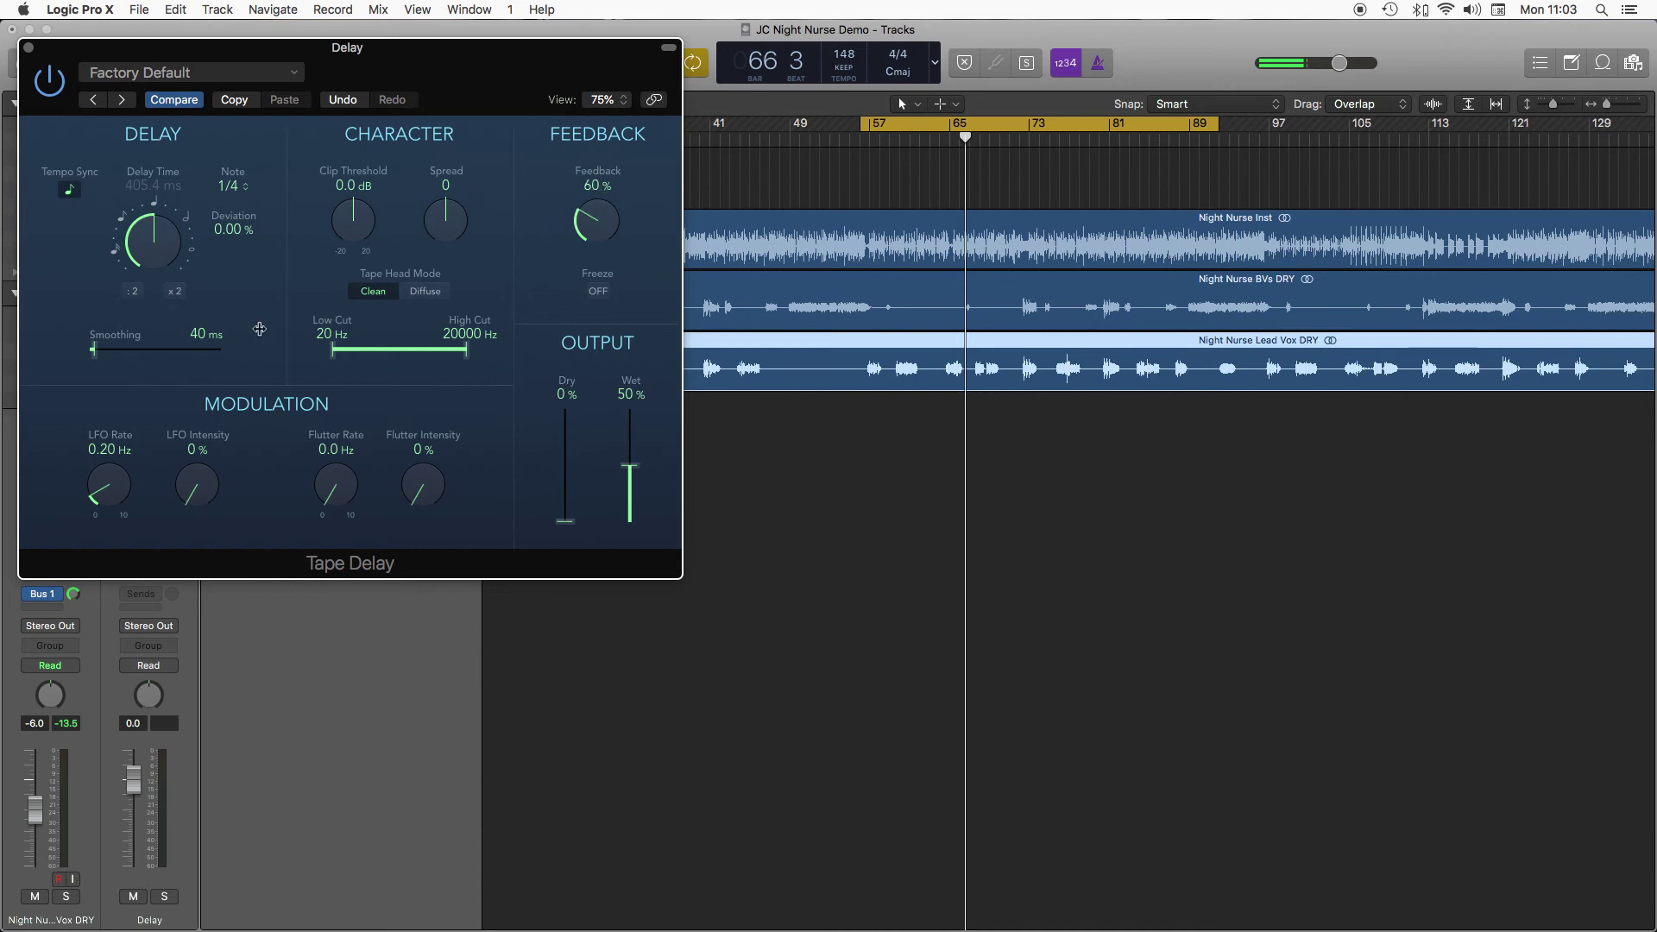
key("space")
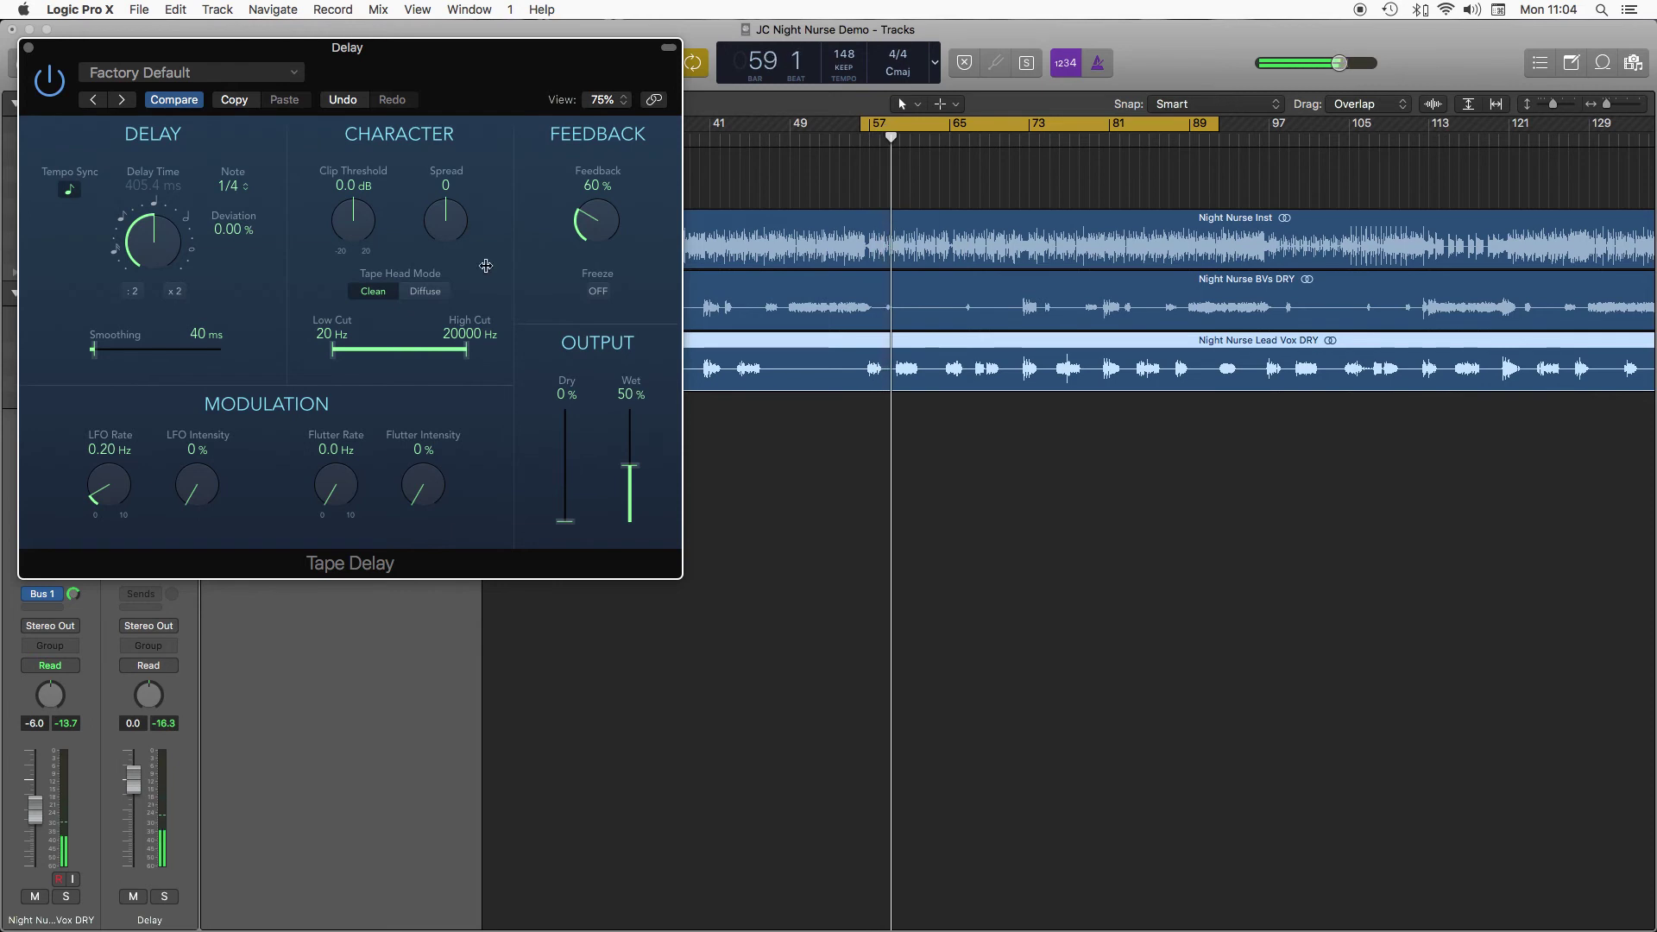
left_click_drag(466, 350, 447, 352)
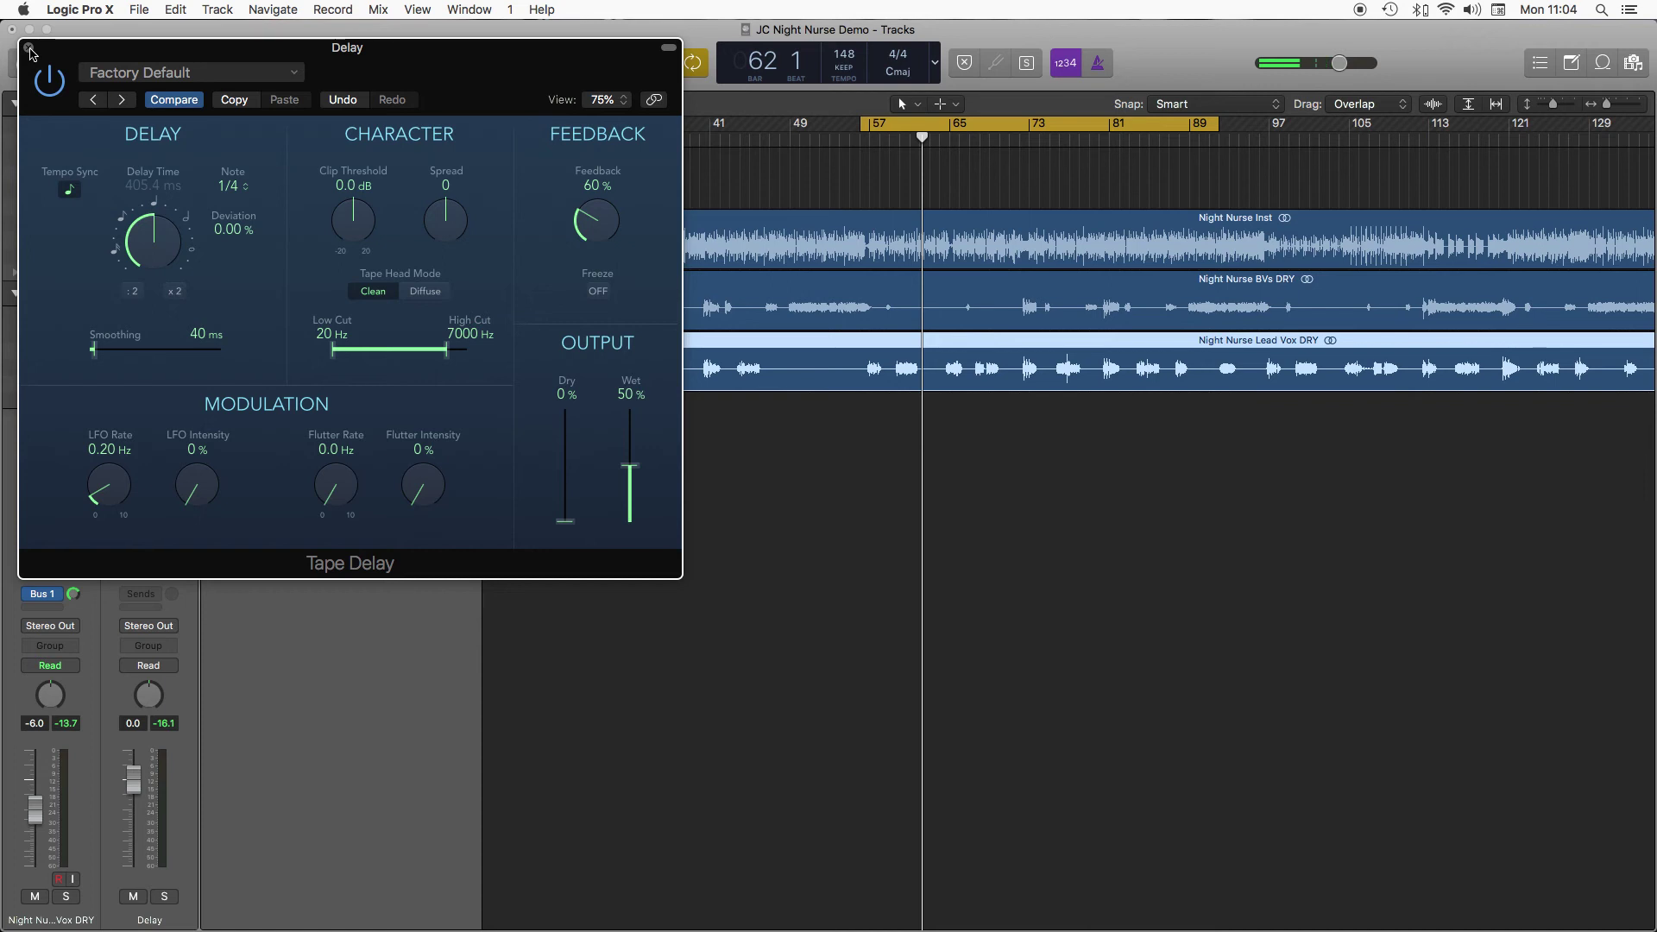
left_click(28, 48)
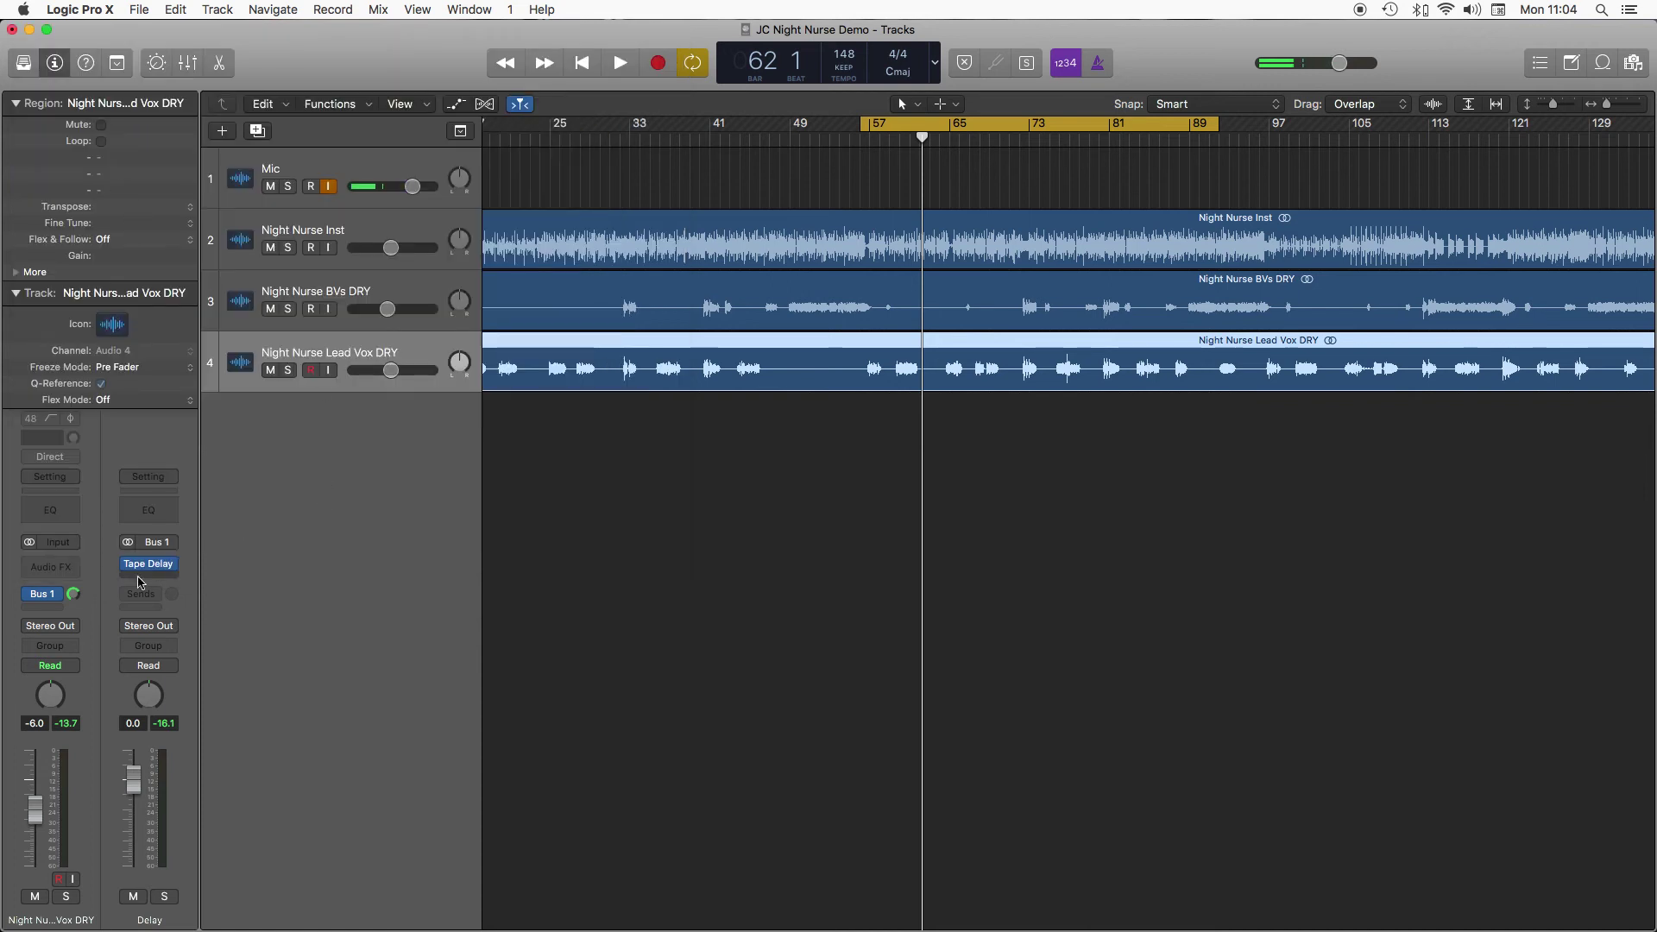
Insert a stereo Compressor below the Tape Delay on the Delay aux
left_click(138, 578)
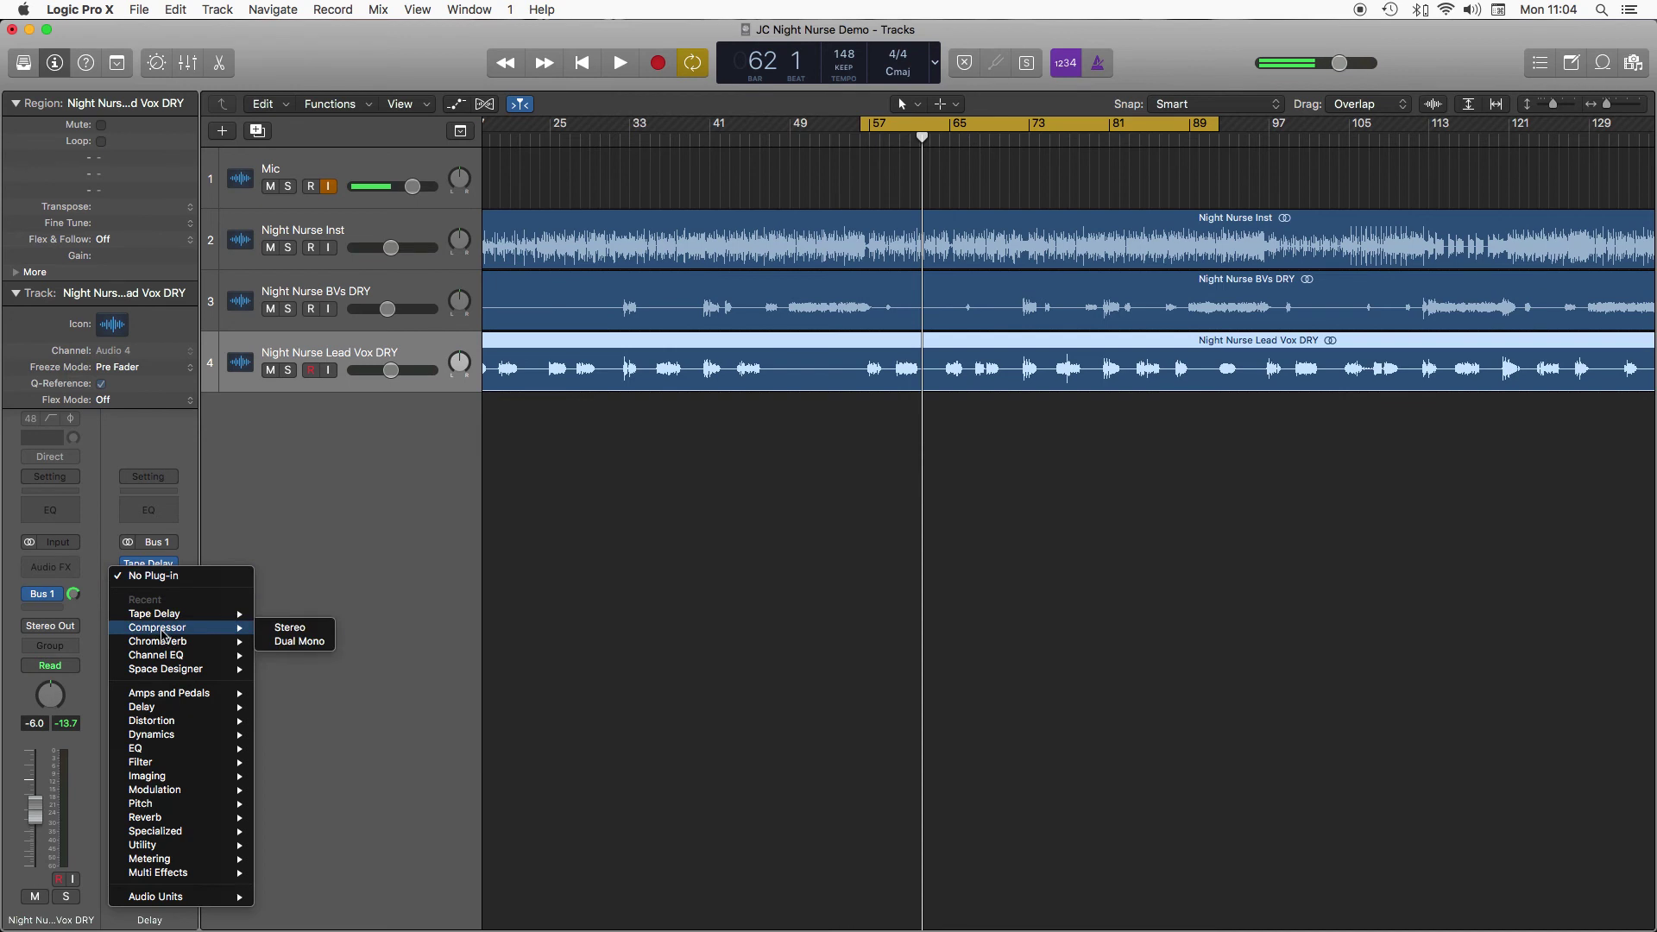
left_click(172, 628)
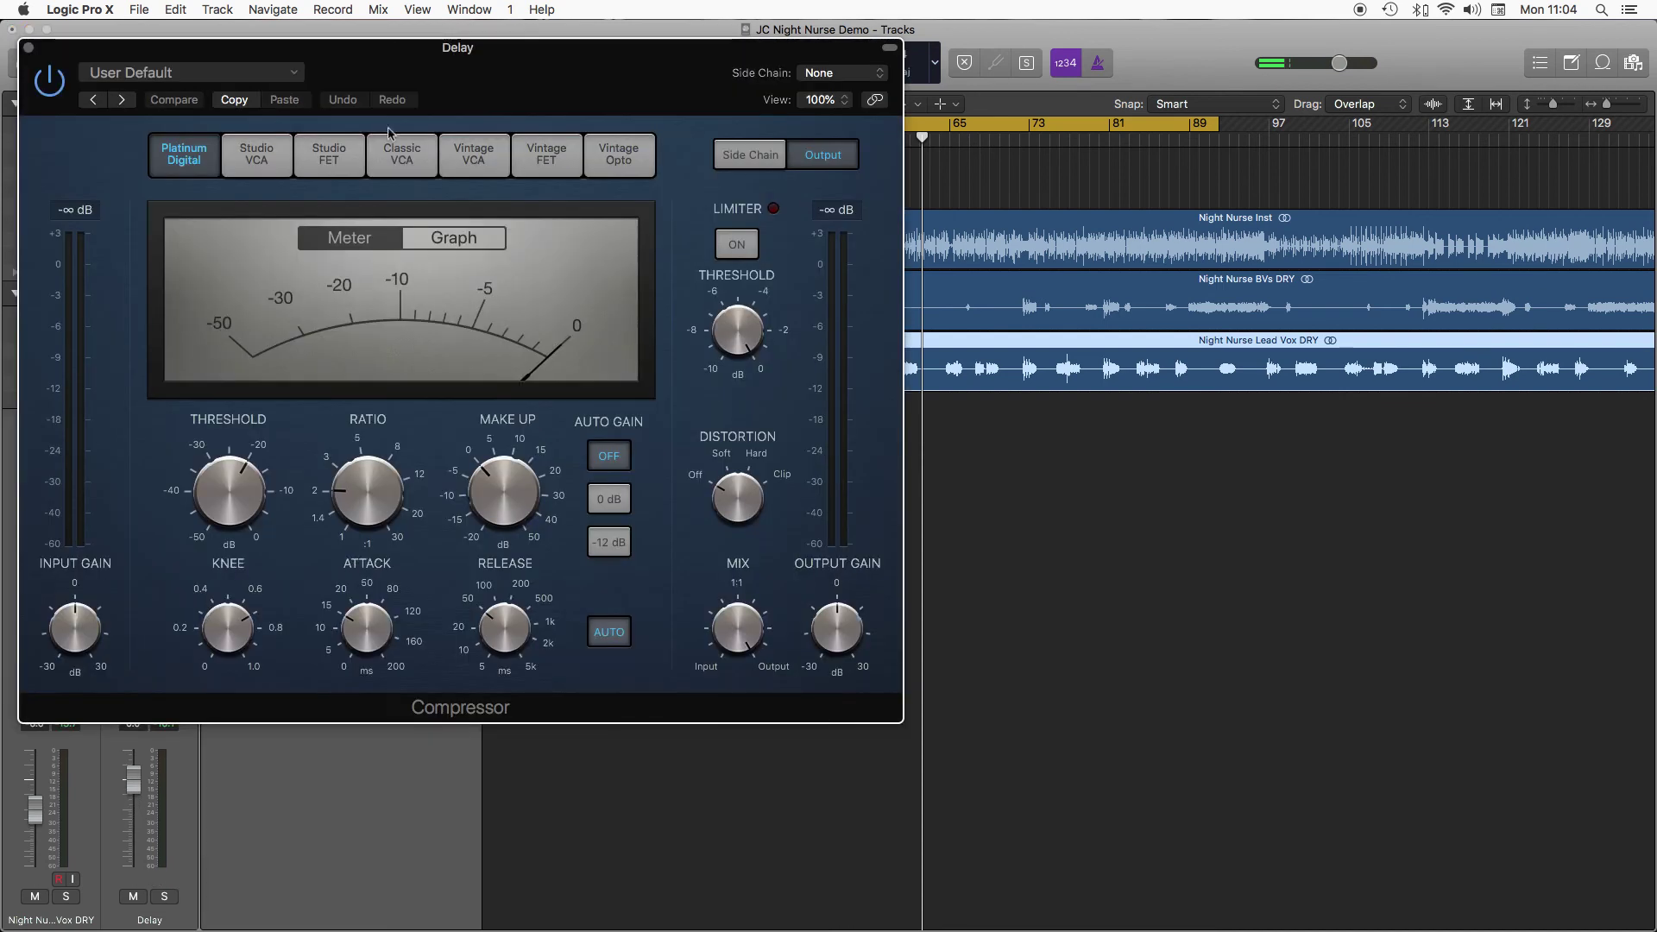
left_click_drag(434, 77, 559, 65)
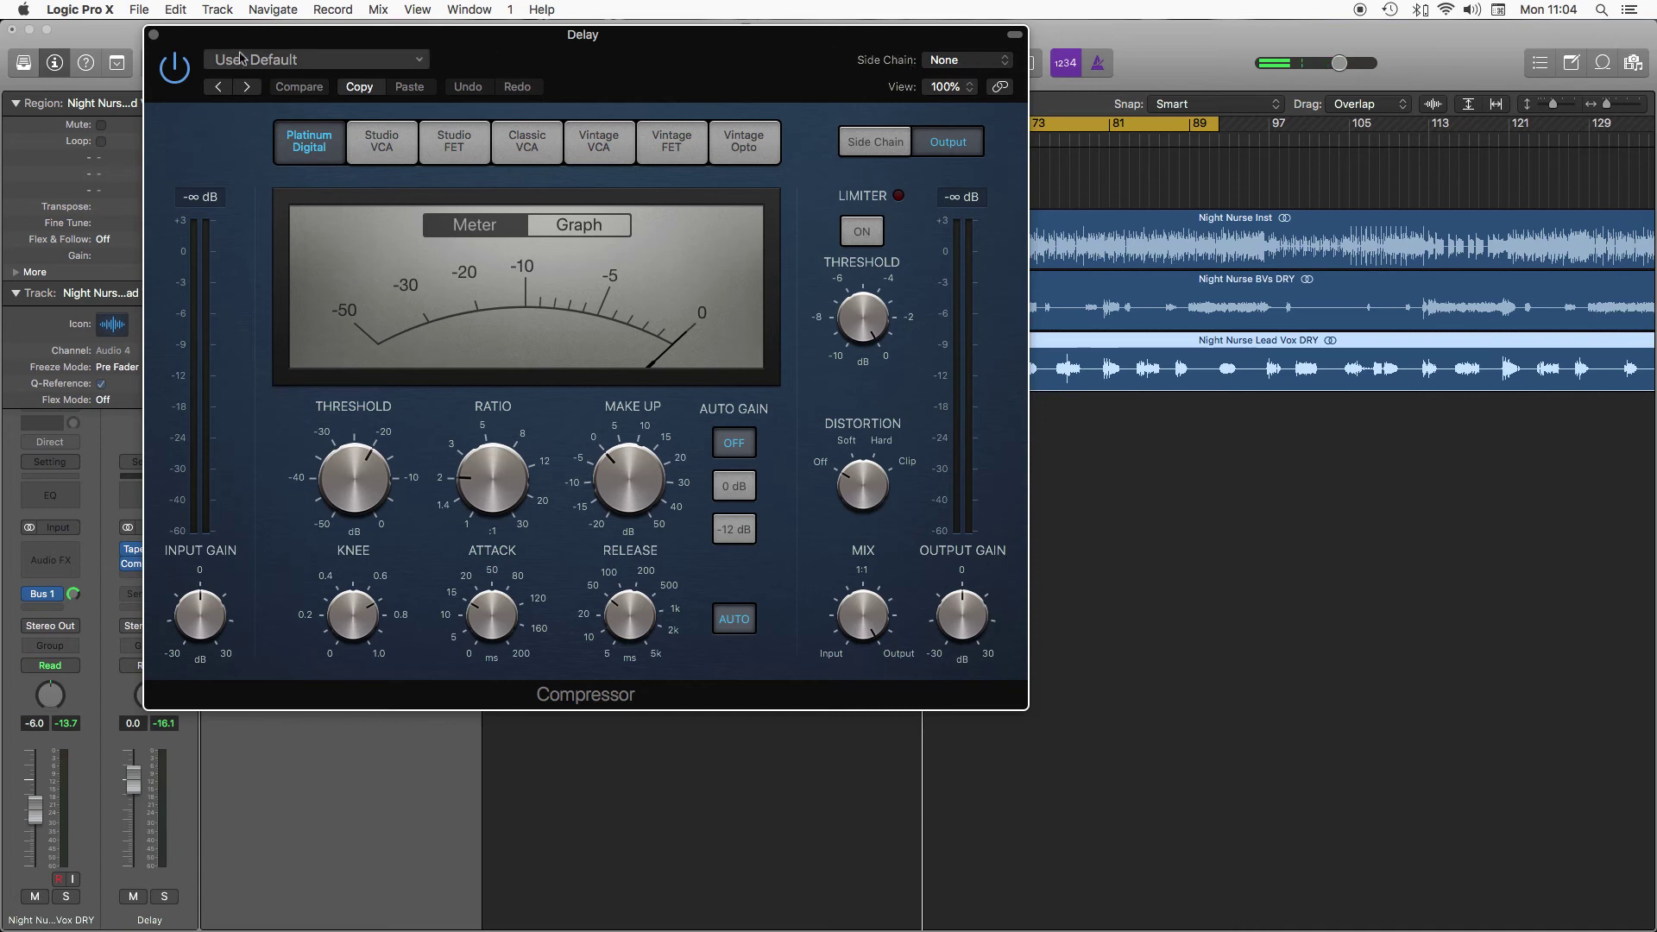
Set the Compressor's side chain source to Night Nurse Lead Vox DRY (Audio 4)
left_click(977, 64)
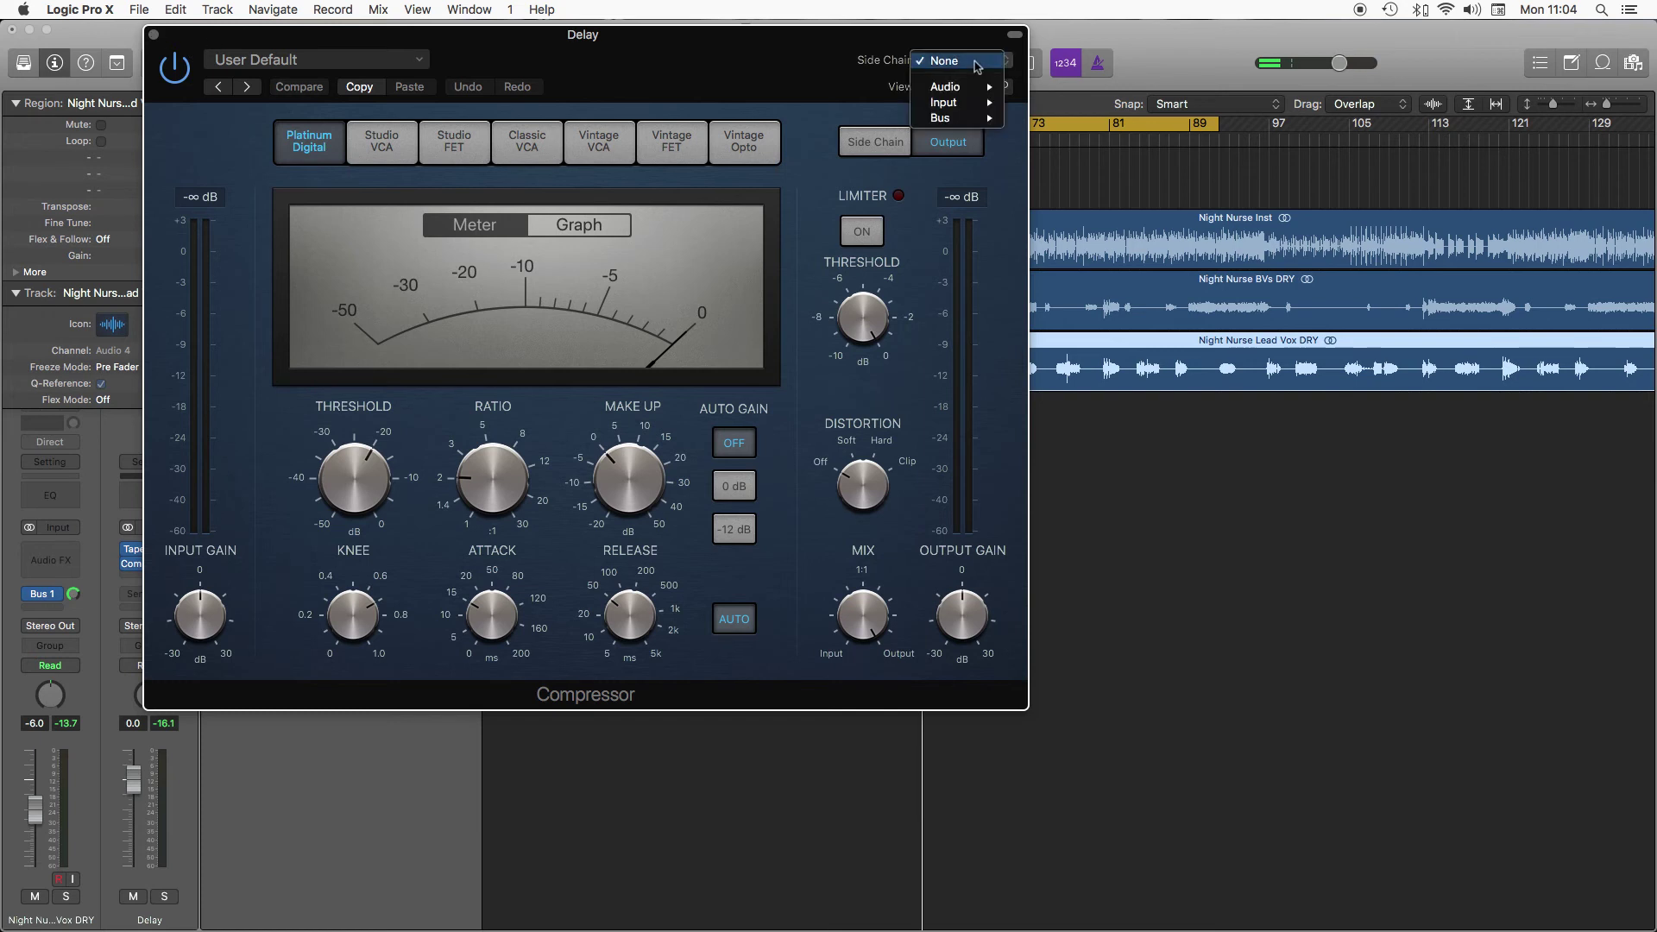
mouse_move(970, 94)
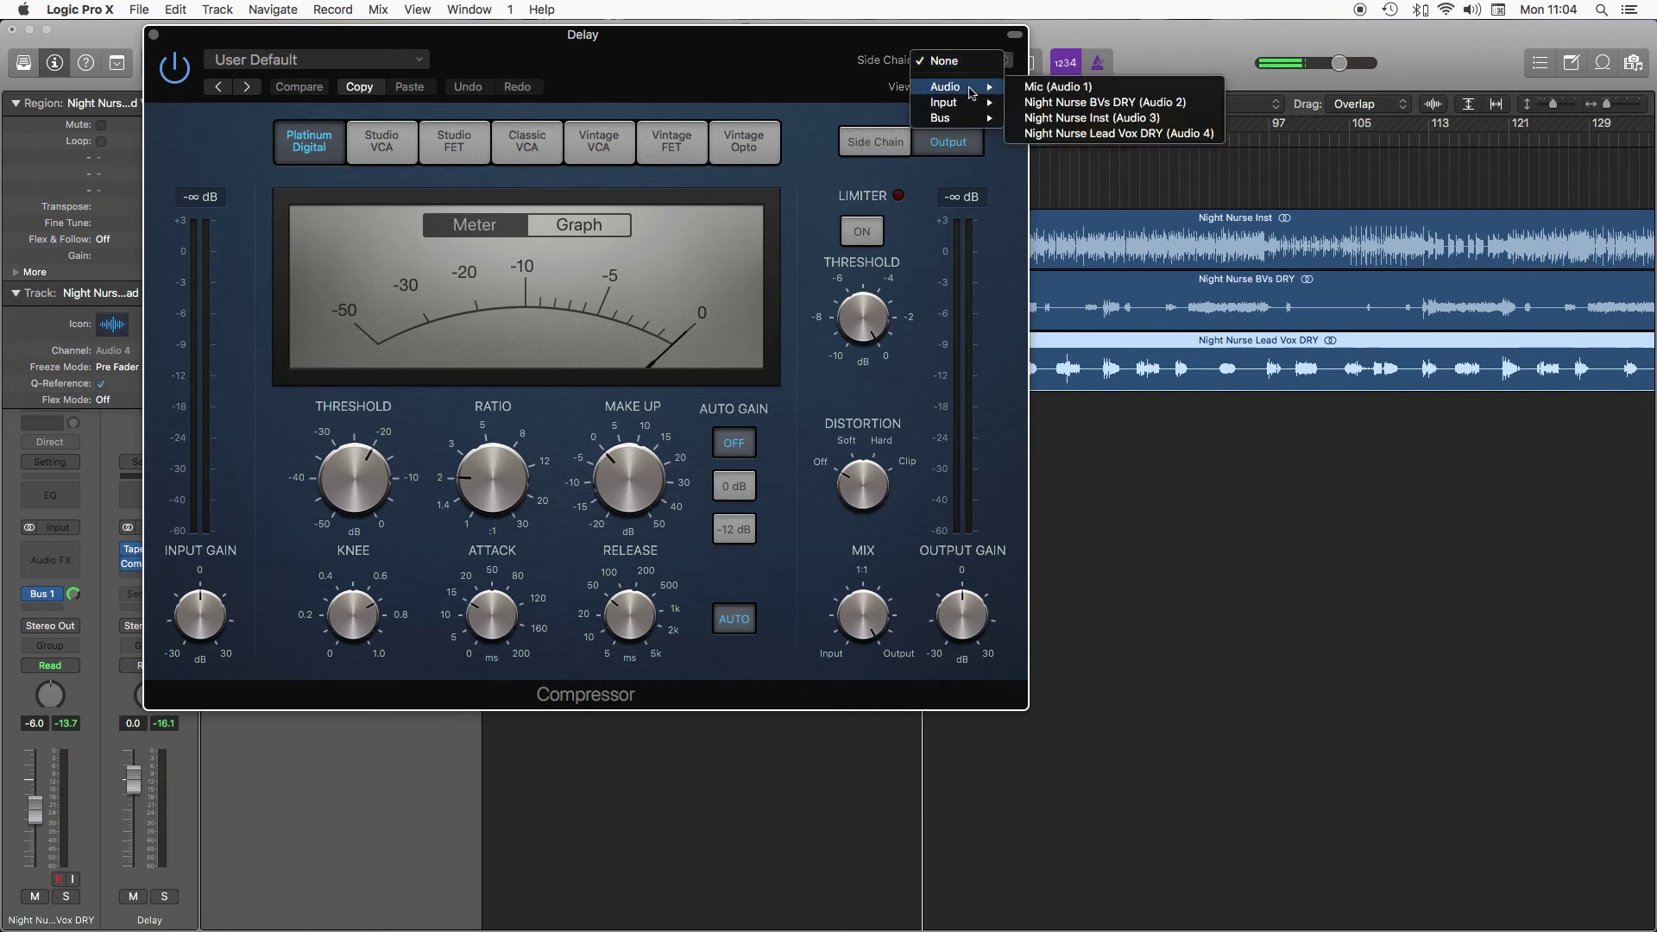
left_click(1084, 135)
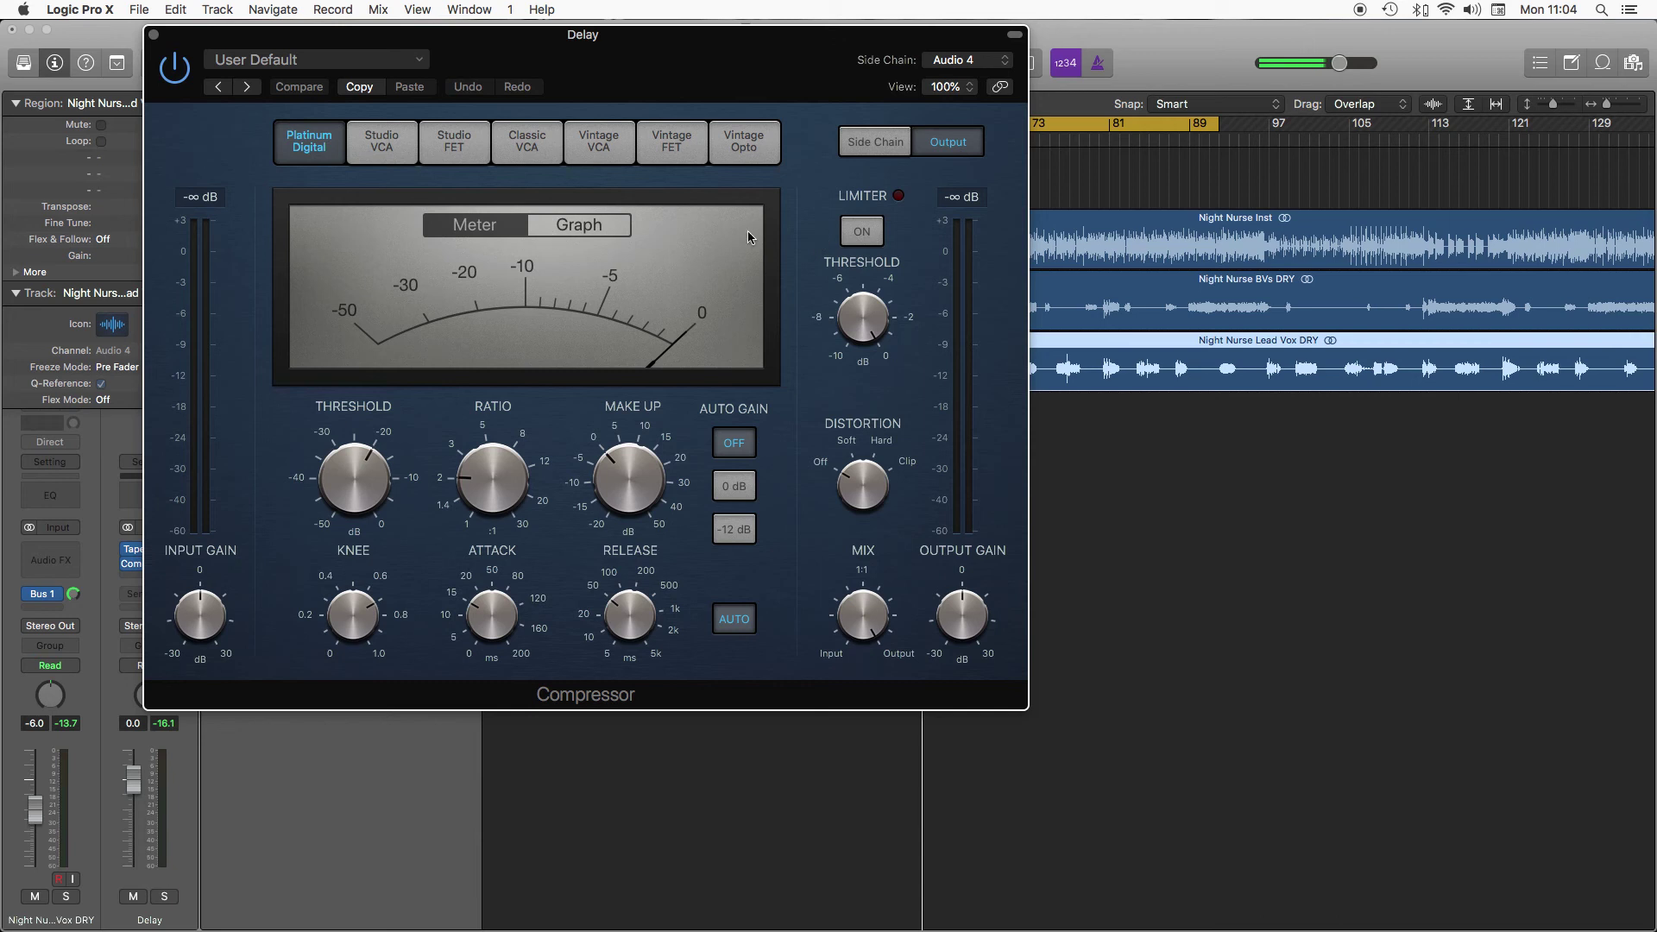
With playback running, dial in 3.1:1 ratio, -34 dB threshold and 17 ms attack
left_click_drag(496, 473, 498, 451)
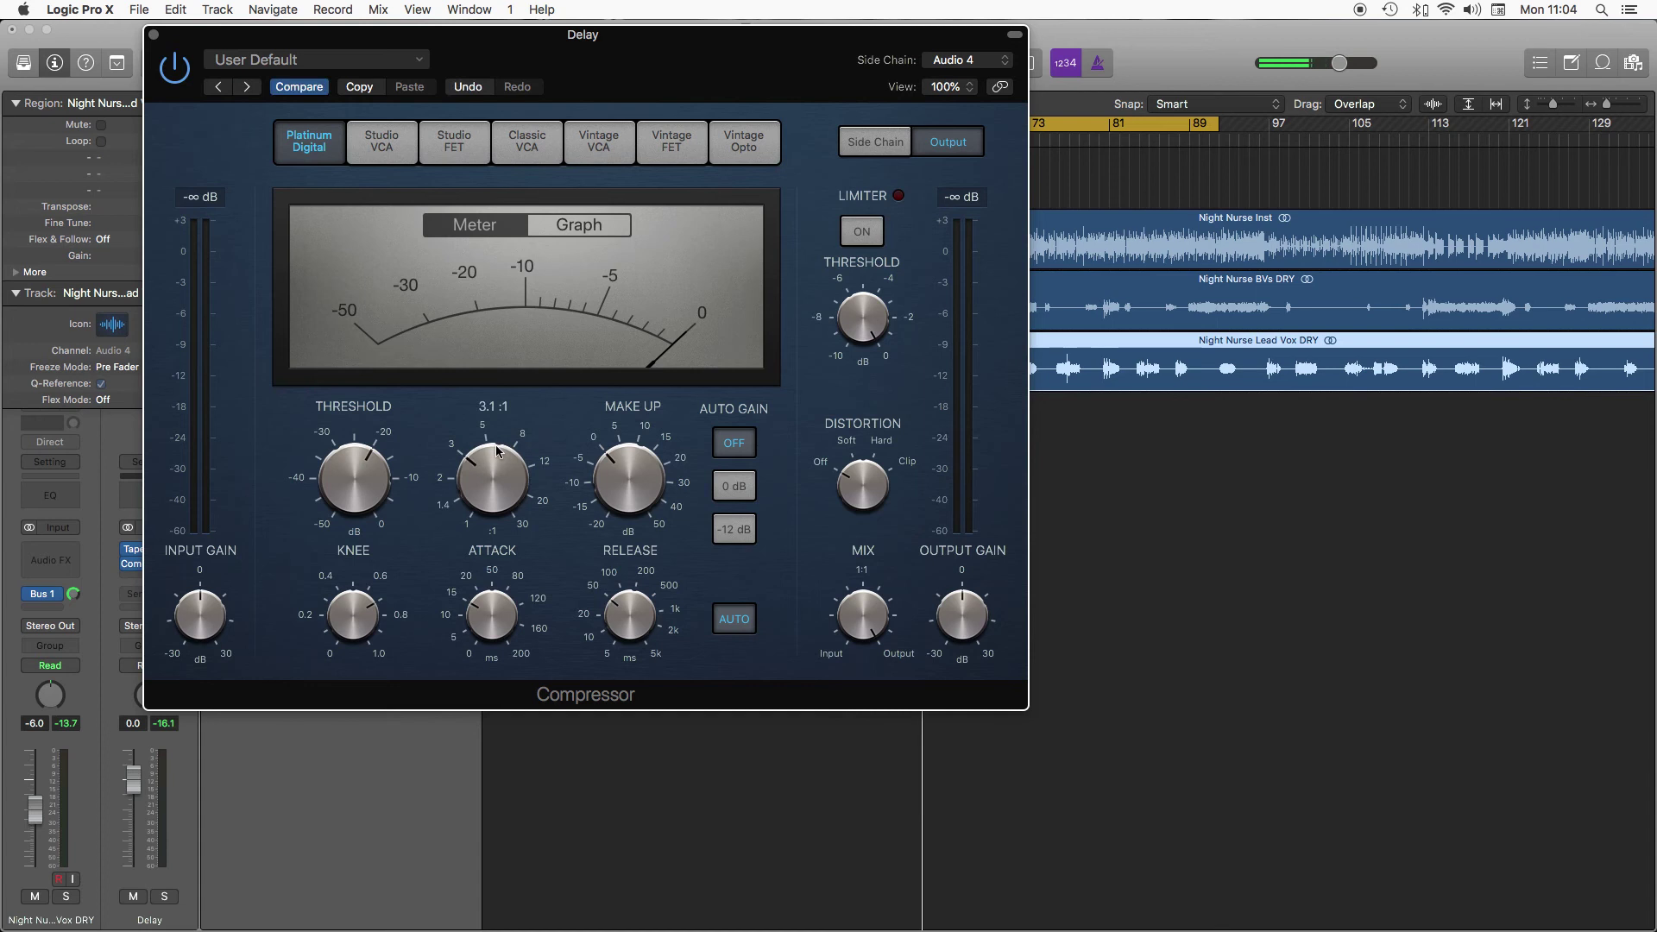
left_click_drag(354, 450, 361, 477)
key("space")
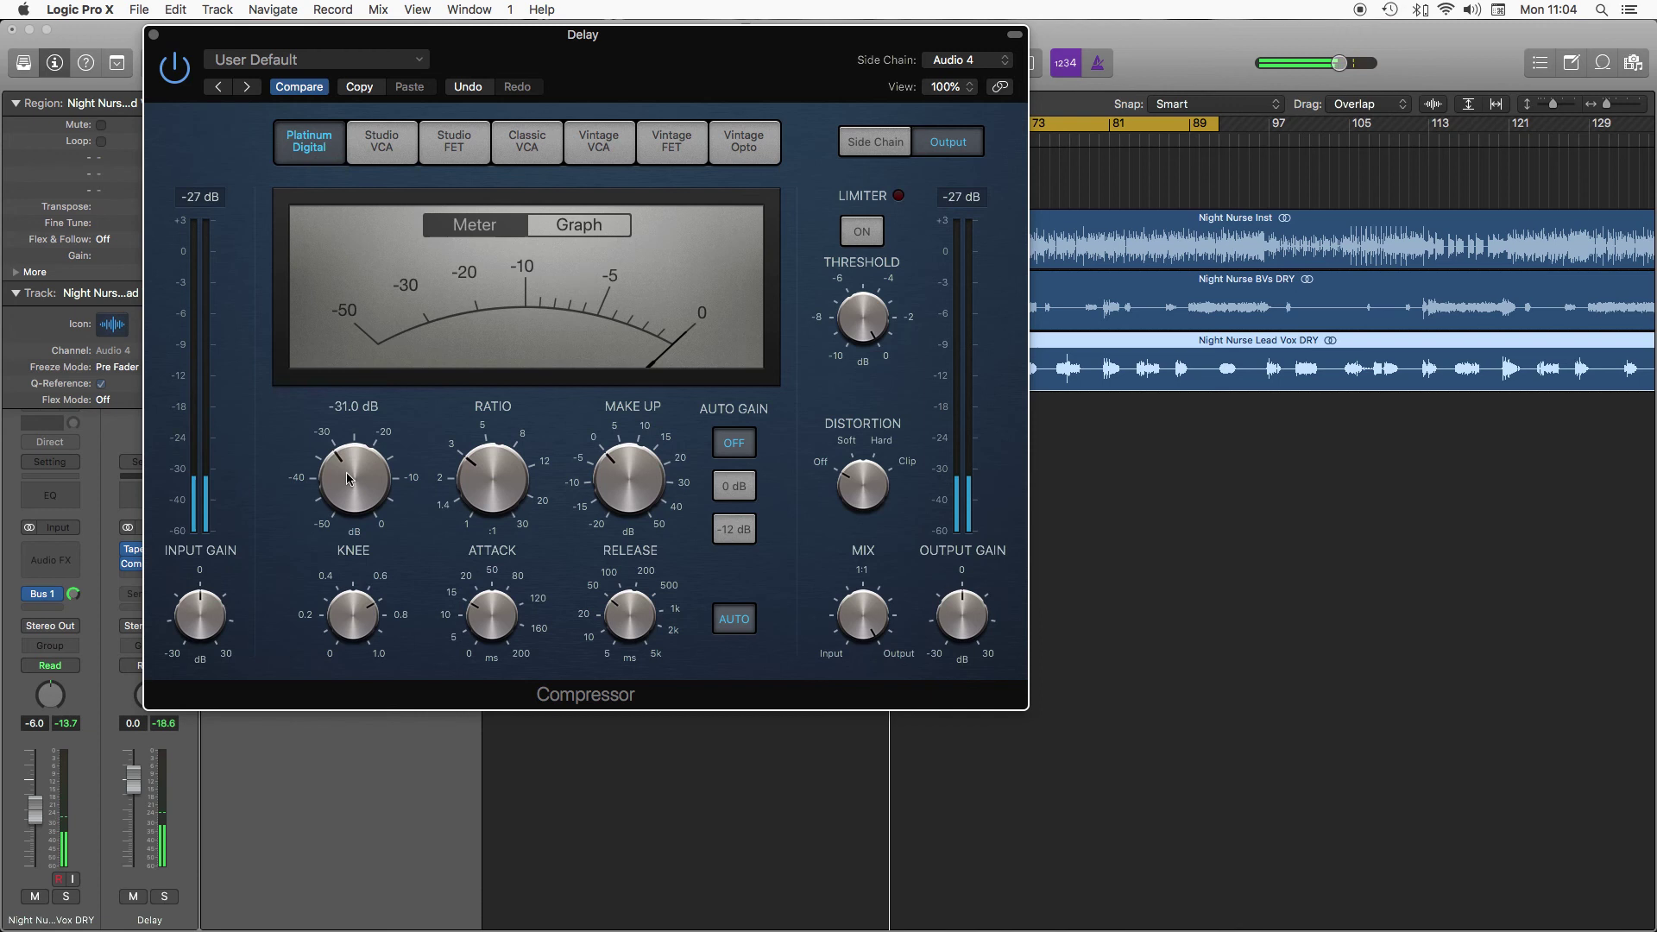
left_click_drag(358, 466, 348, 482)
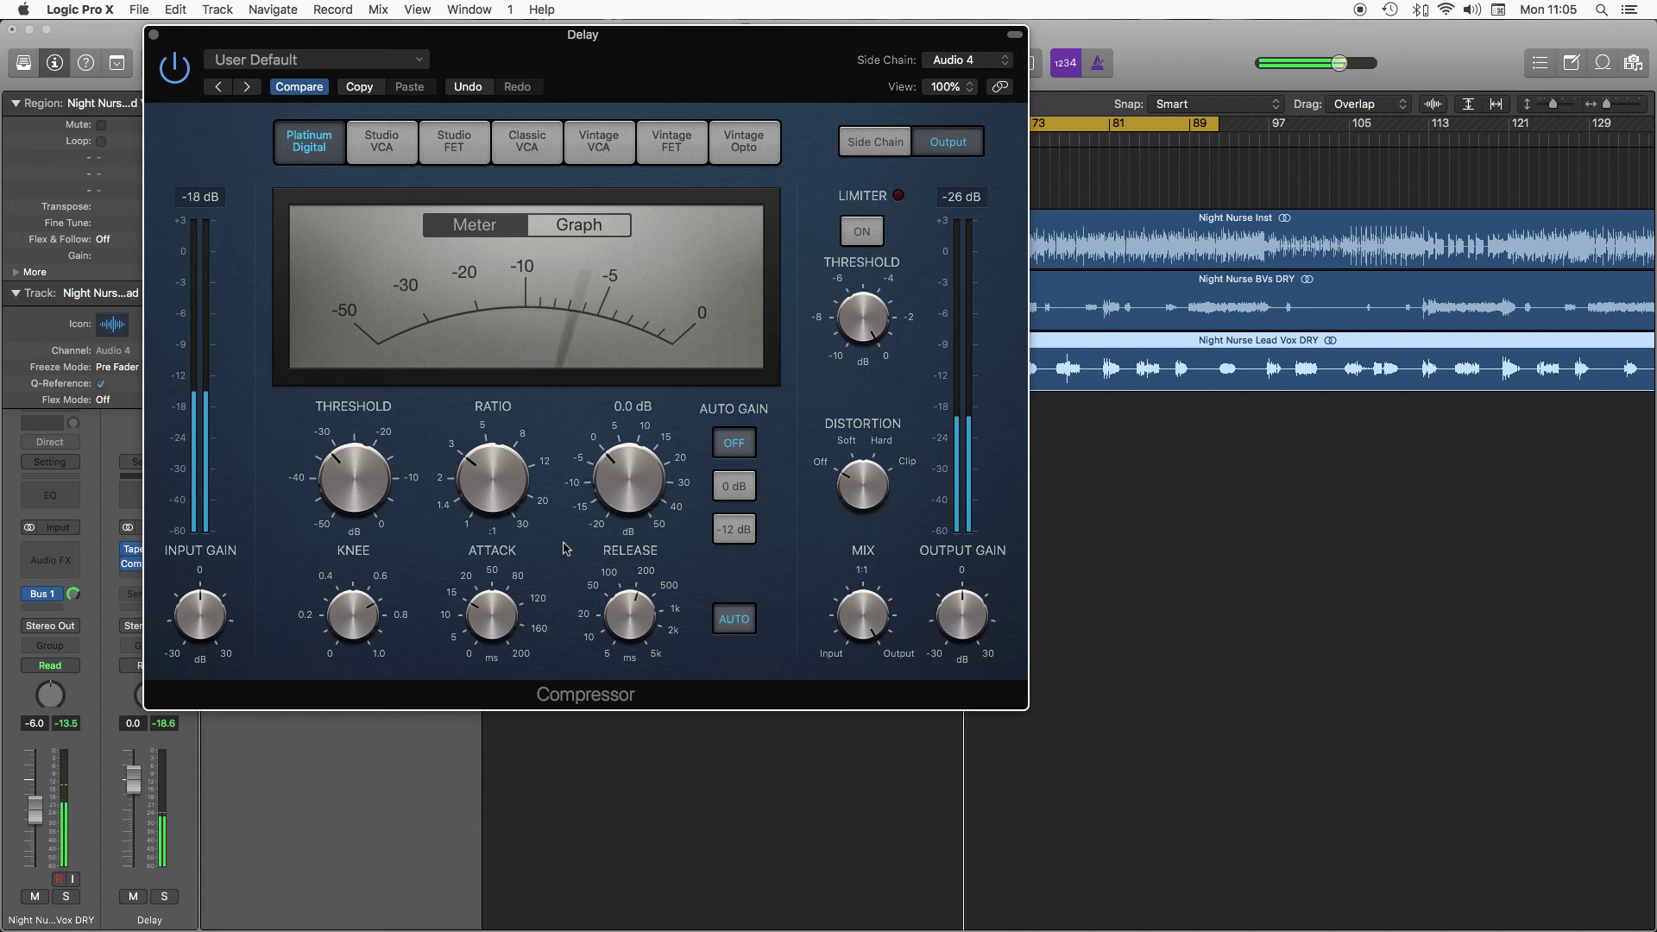
mouse_move(625, 577)
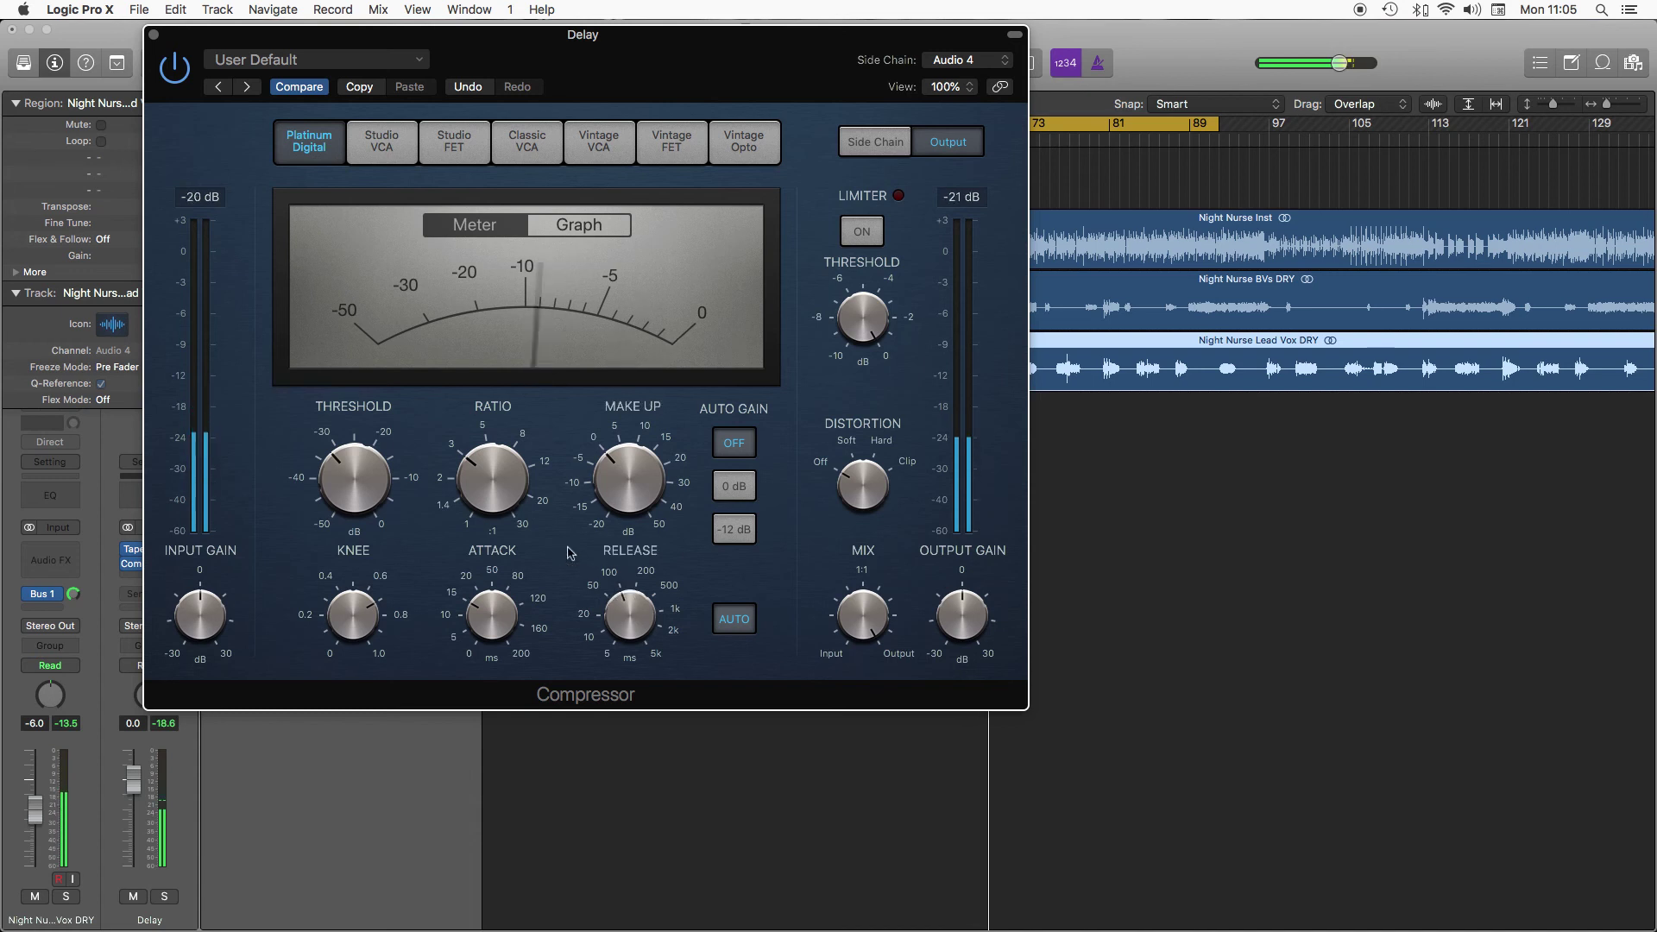
mouse_move(550, 572)
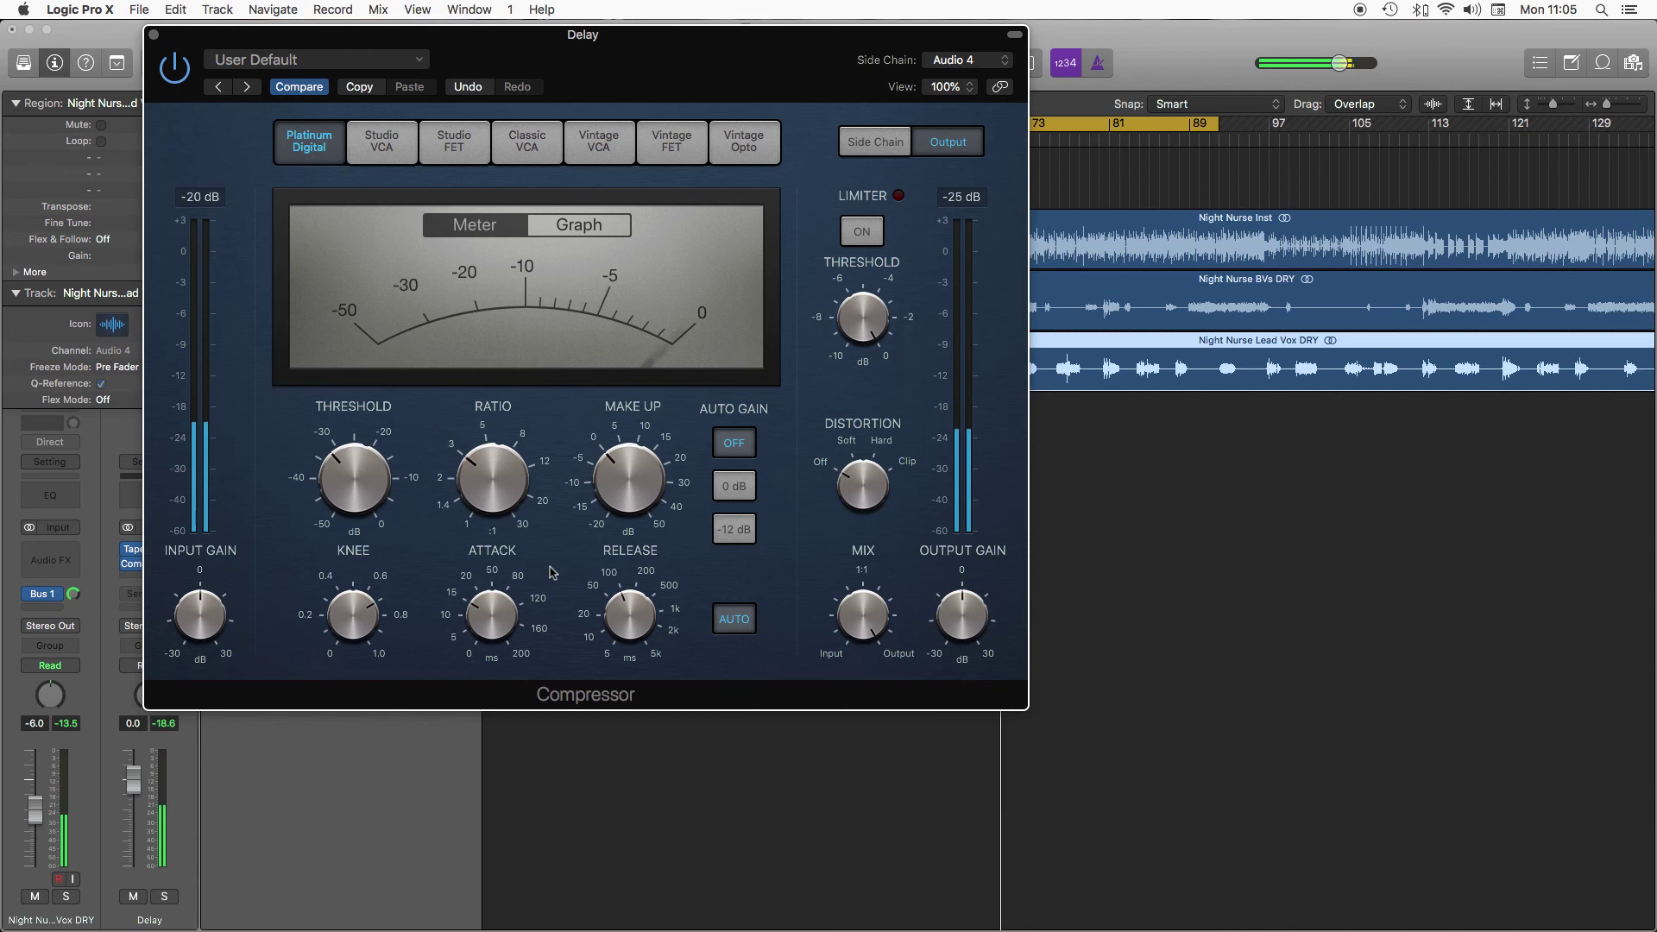
left_click_drag(519, 585, 546, 594)
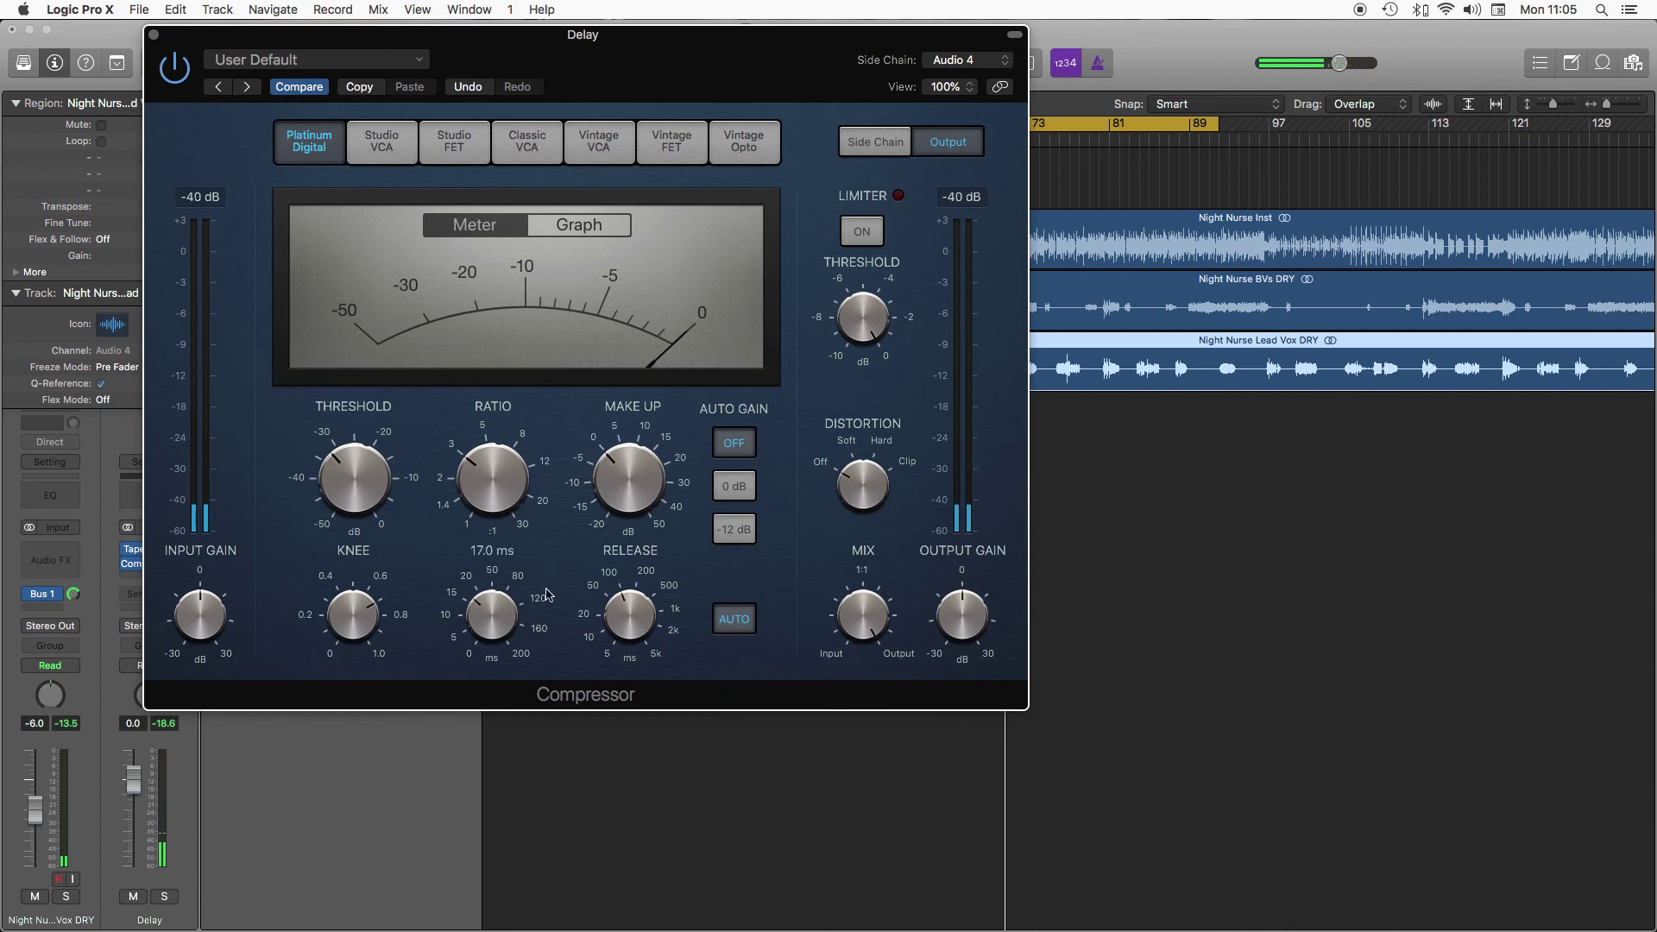
mouse_move(467, 455)
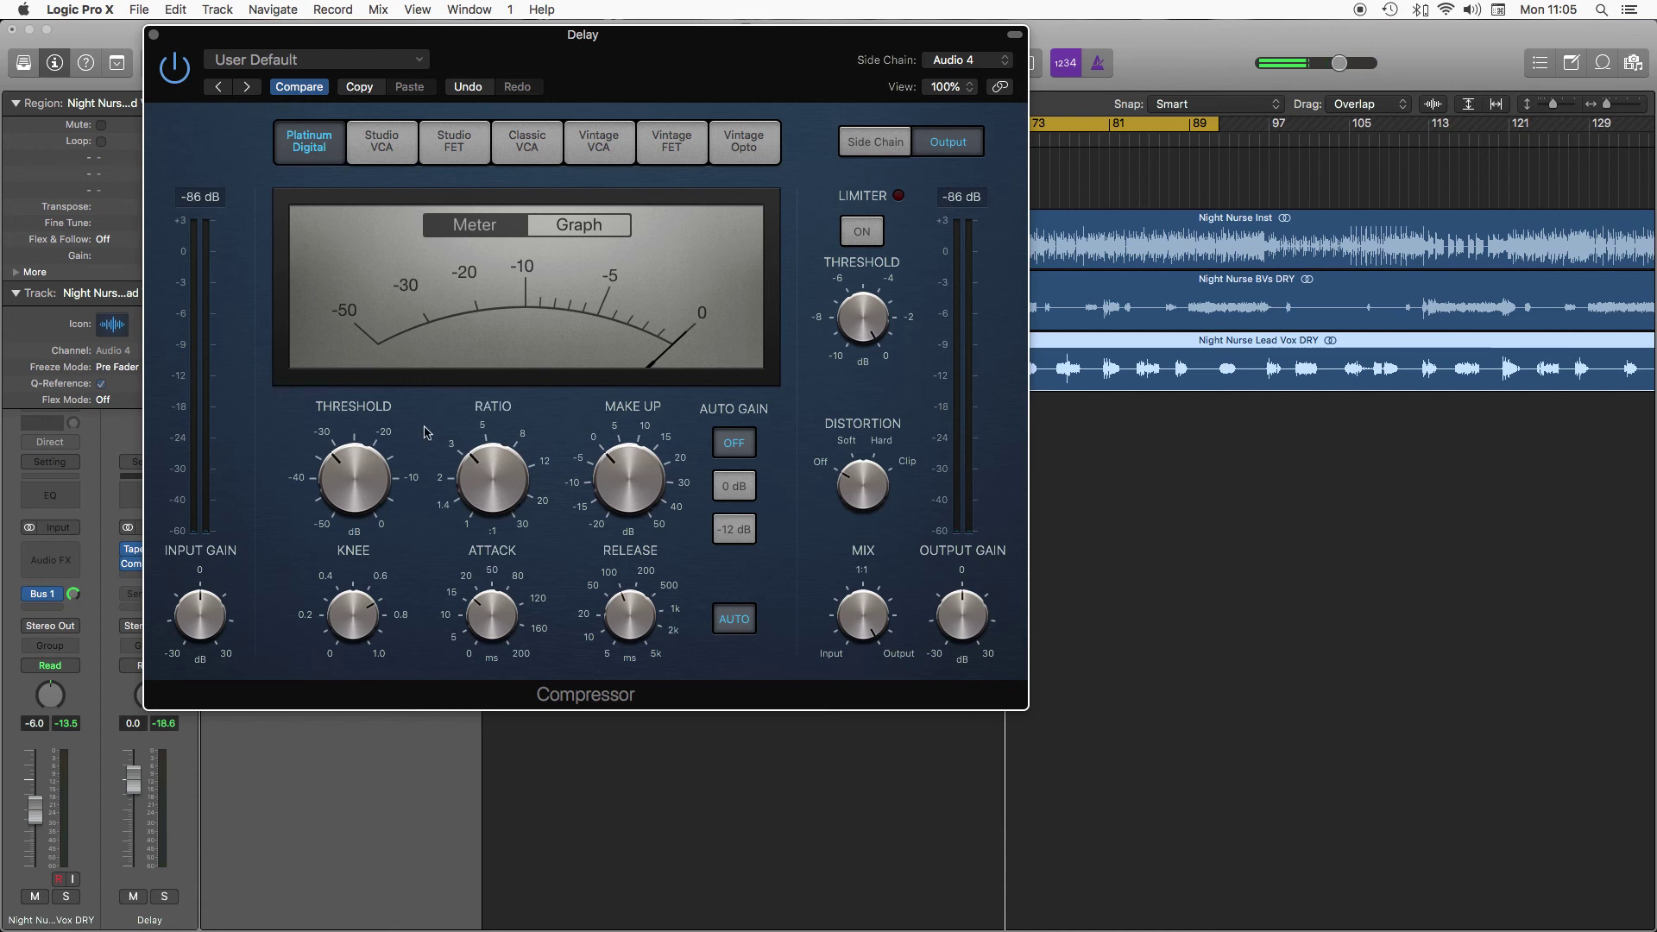
mouse_move(360, 481)
left_click_drag(361, 480, 353, 490)
key("space")
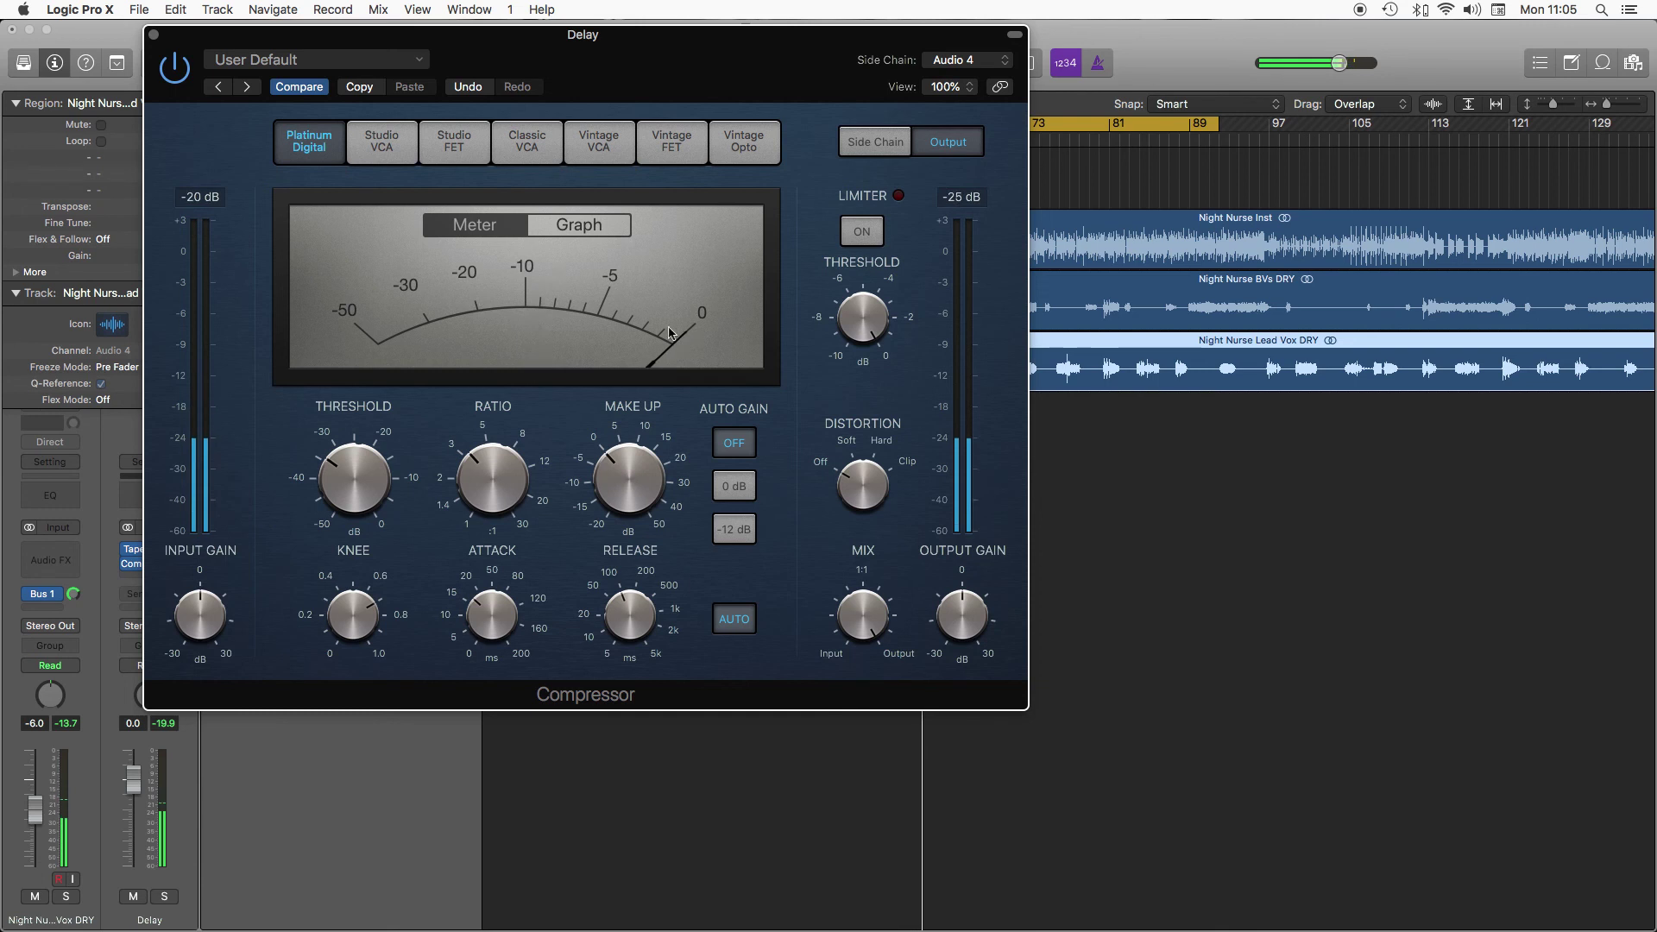
left_click(174, 69)
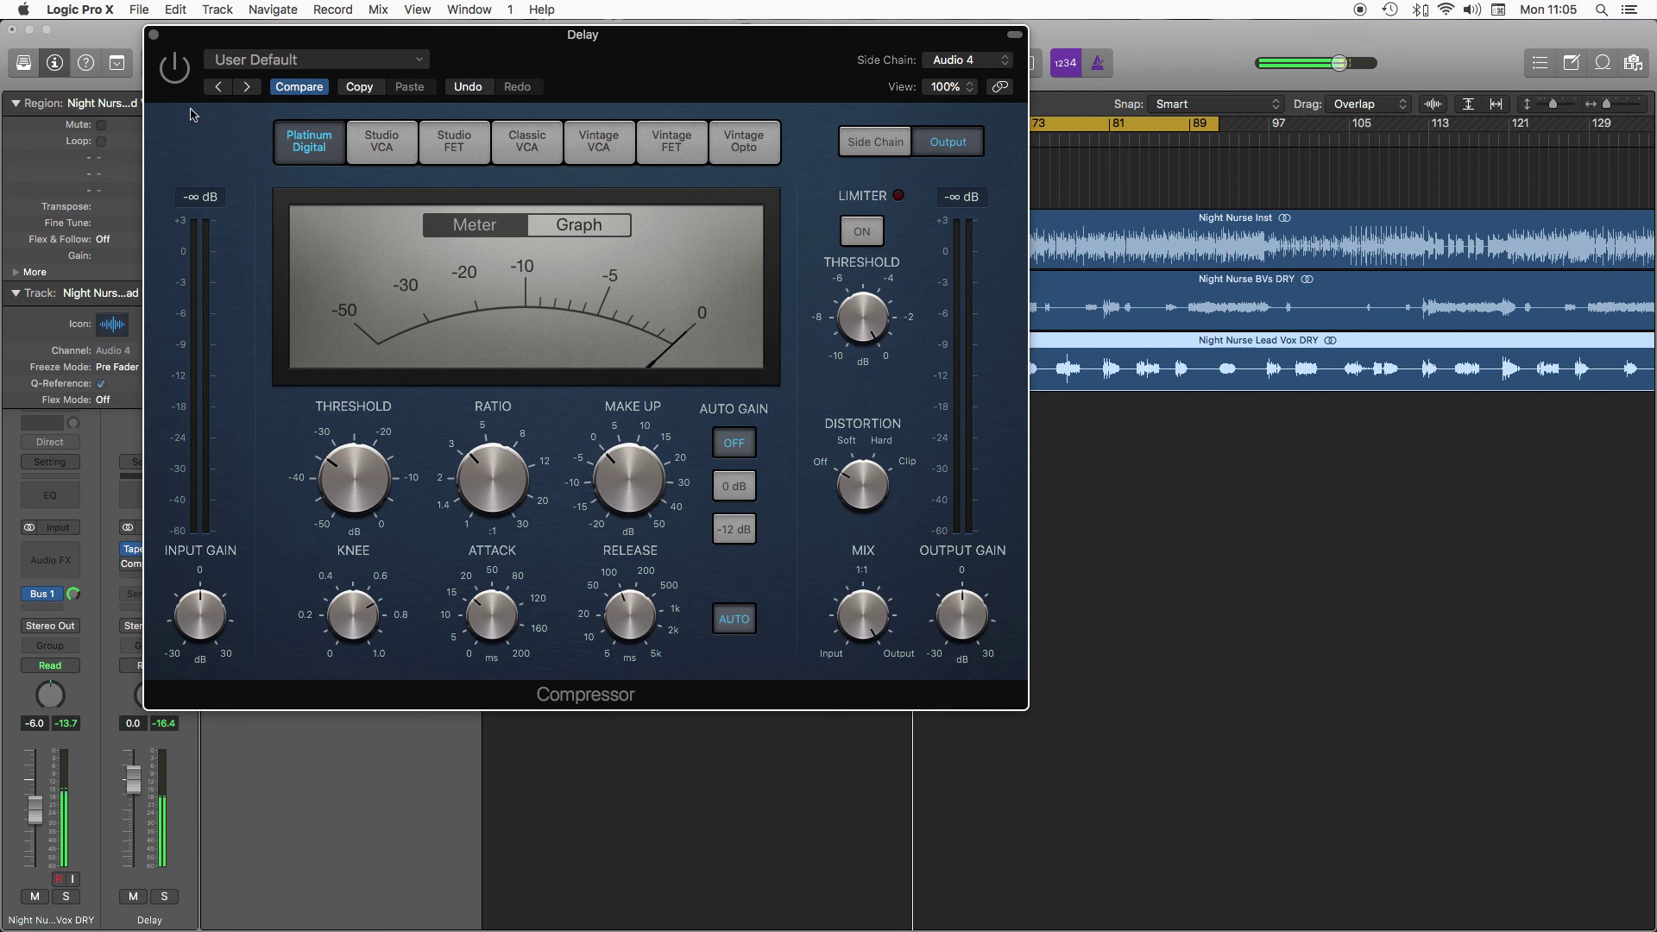
left_click(176, 69)
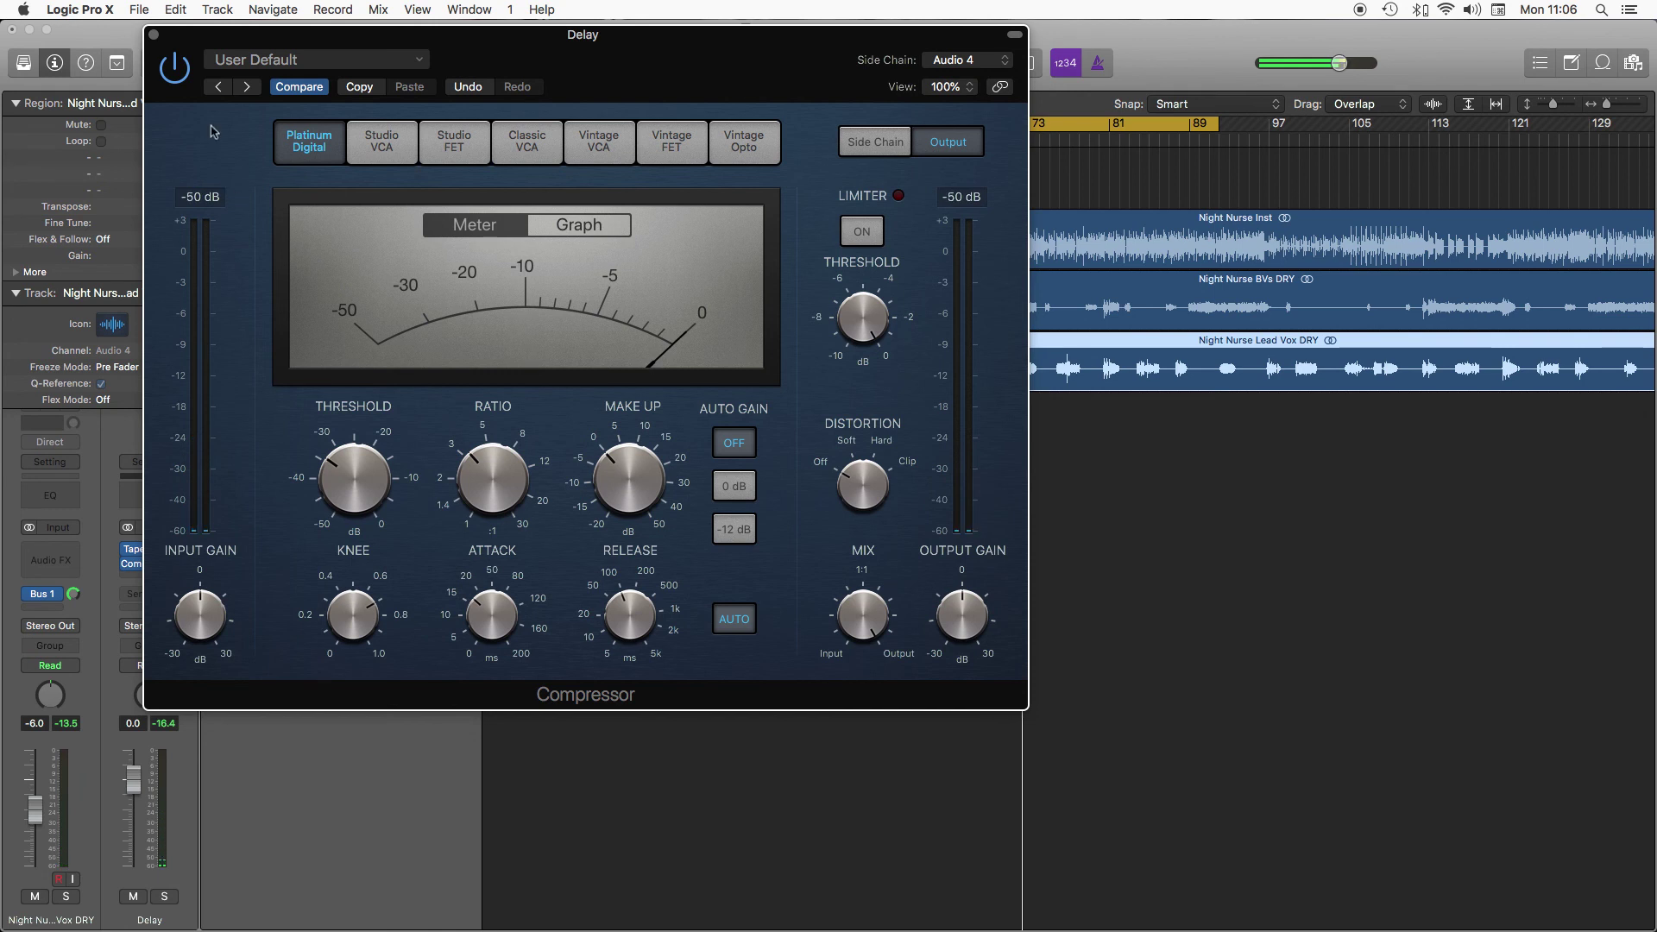
Close the Compressor window and deselect the lead vocal region
left_click(154, 35)
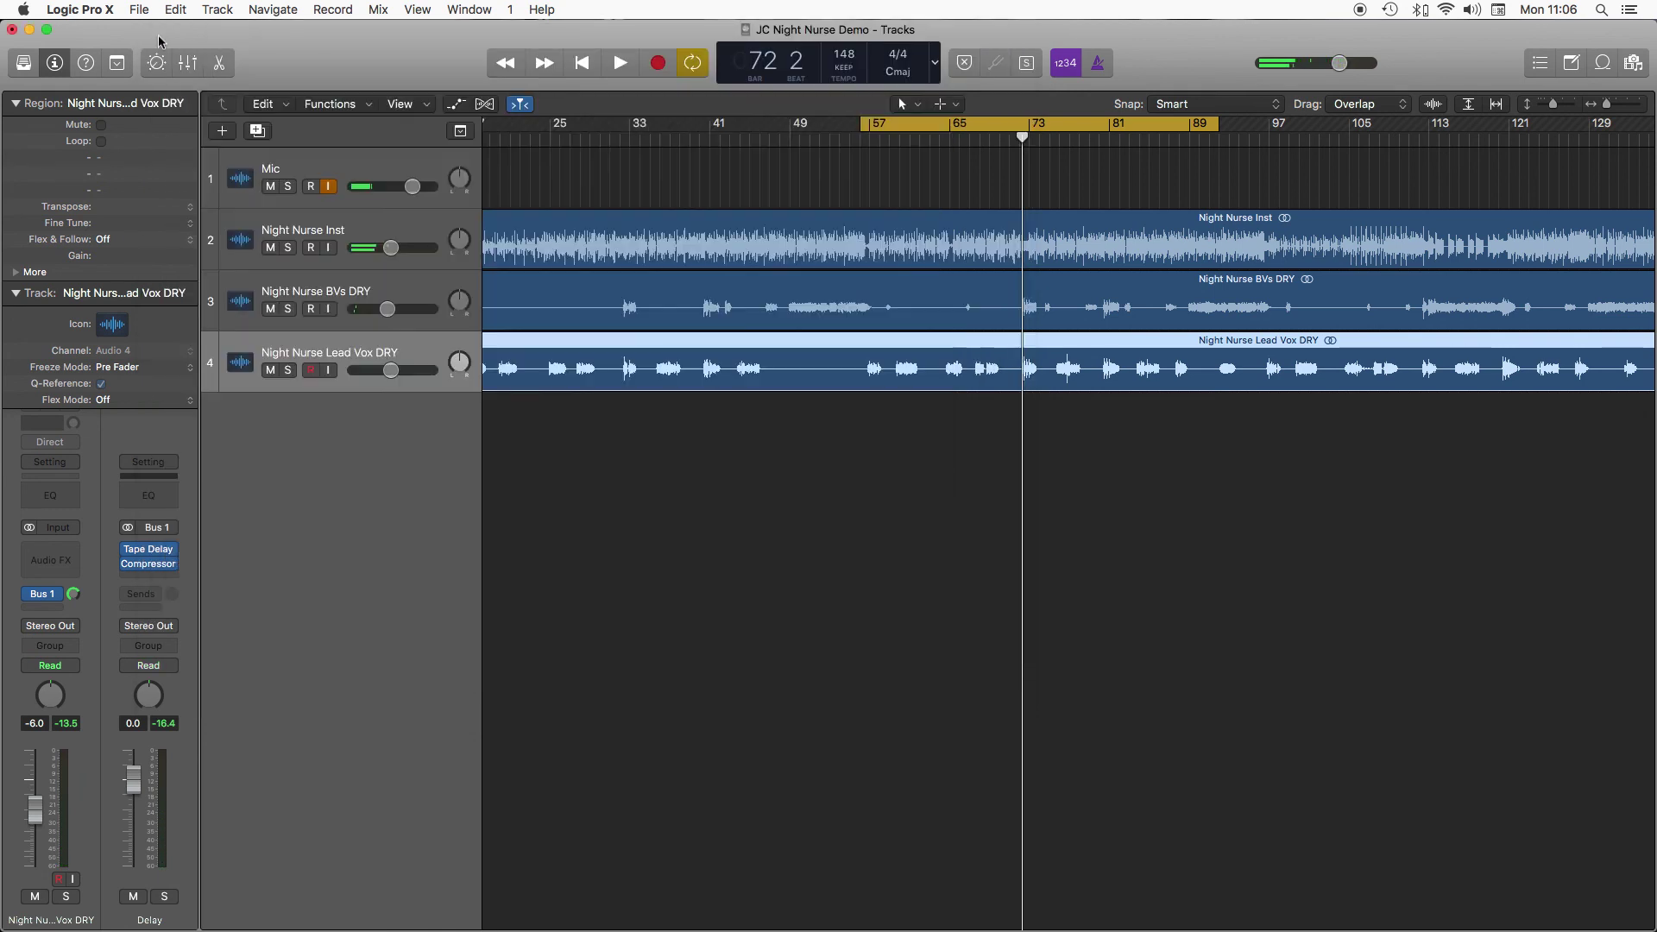
left_click(535, 433)
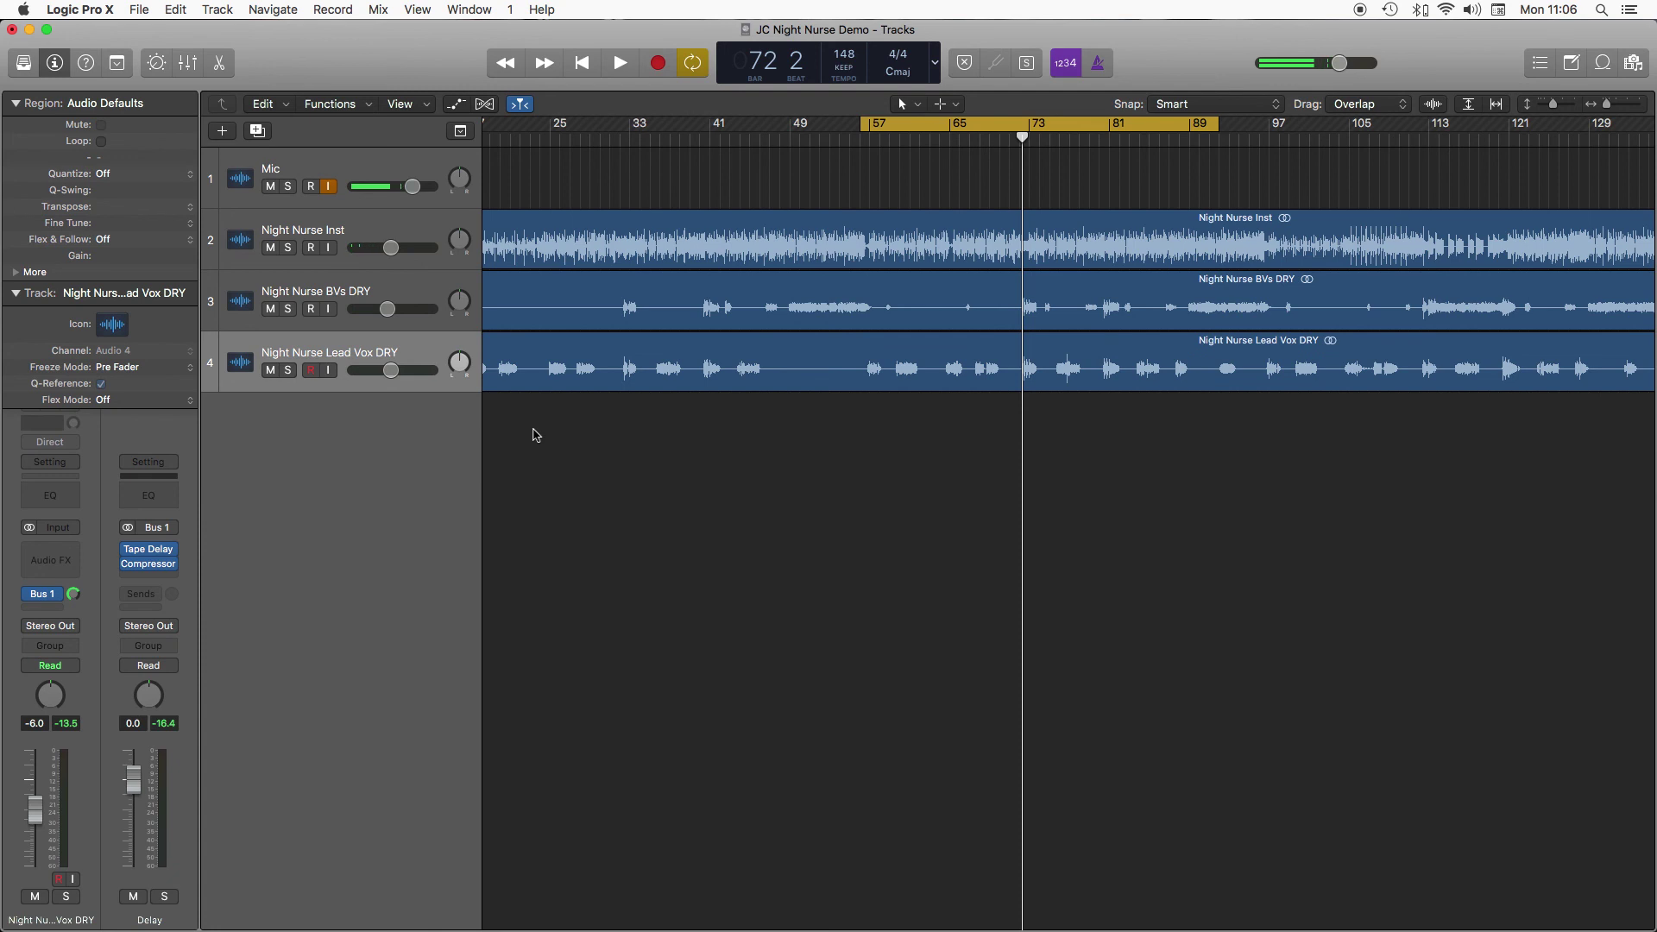